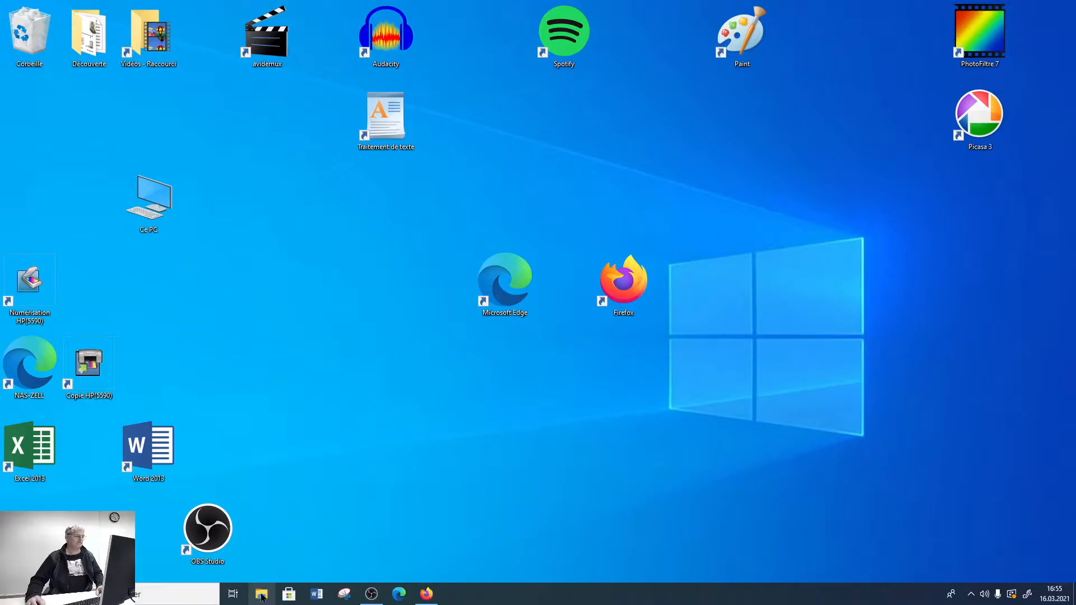
Step: Open File Explorer briefly and close it, and open the Documents folder in a fresh window
left_click(261, 596)
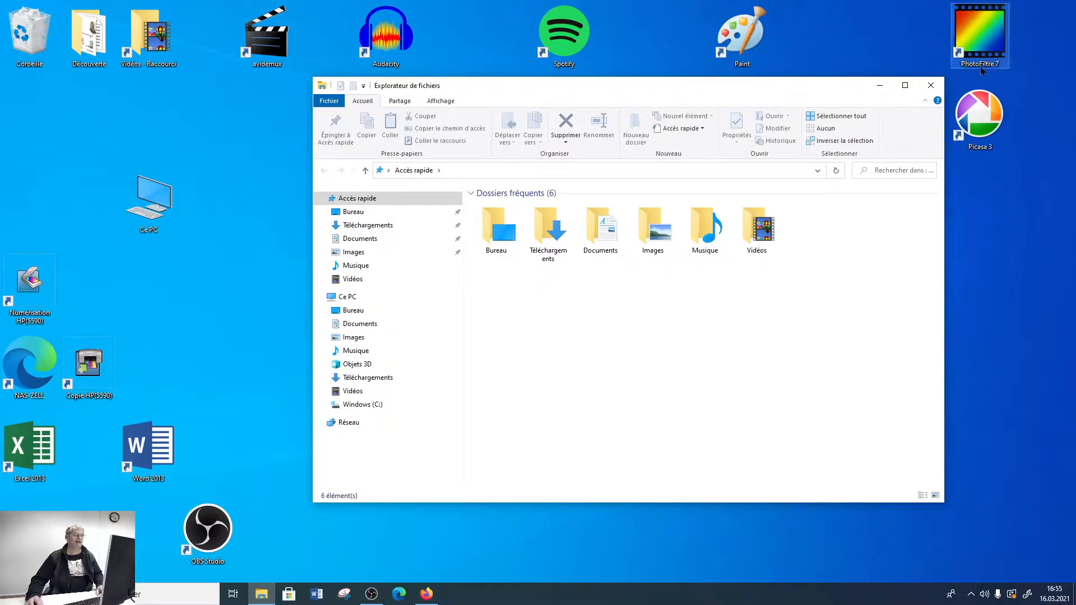
left_click(931, 86)
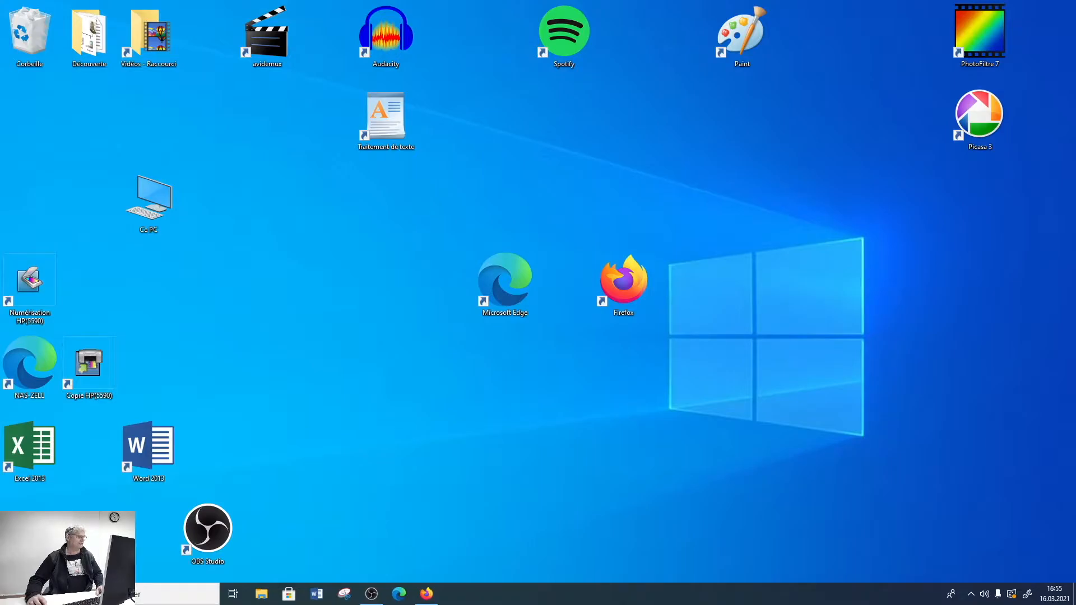
left_click(13, 594)
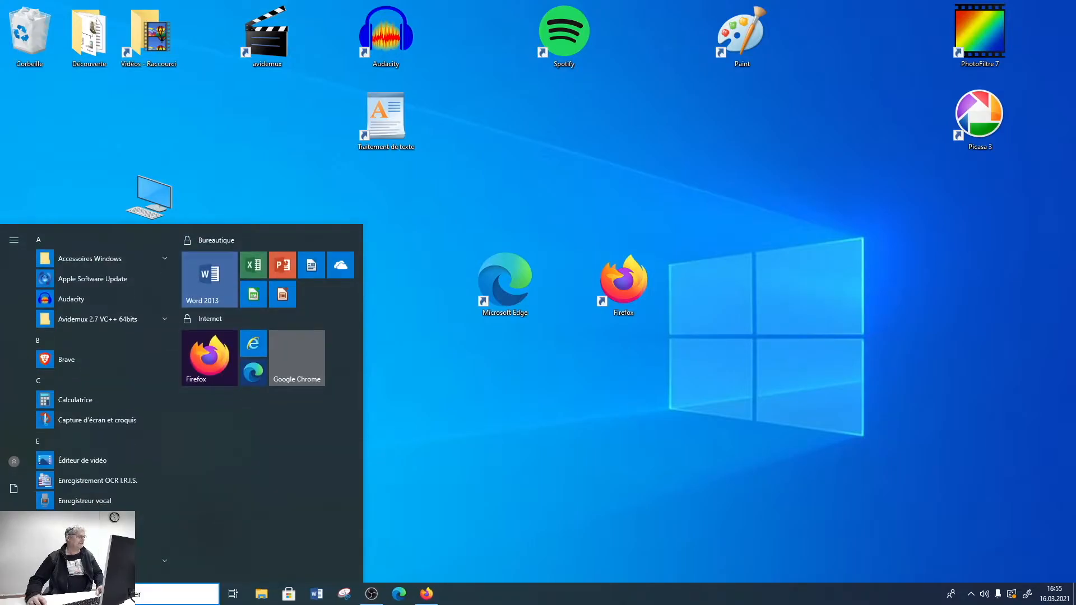
mouse_move(14, 542)
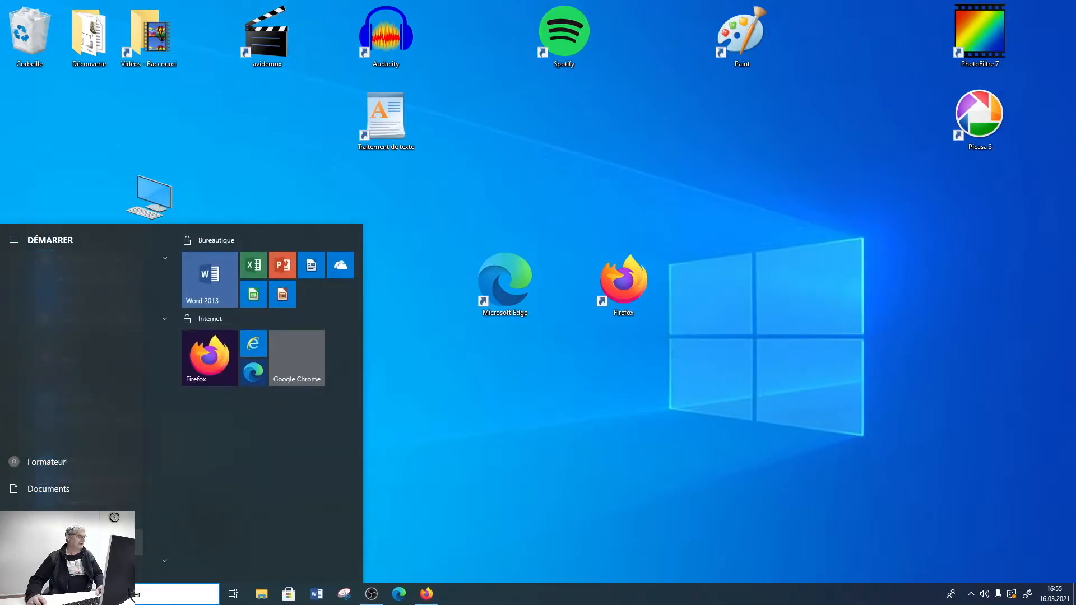
left_click(44, 493)
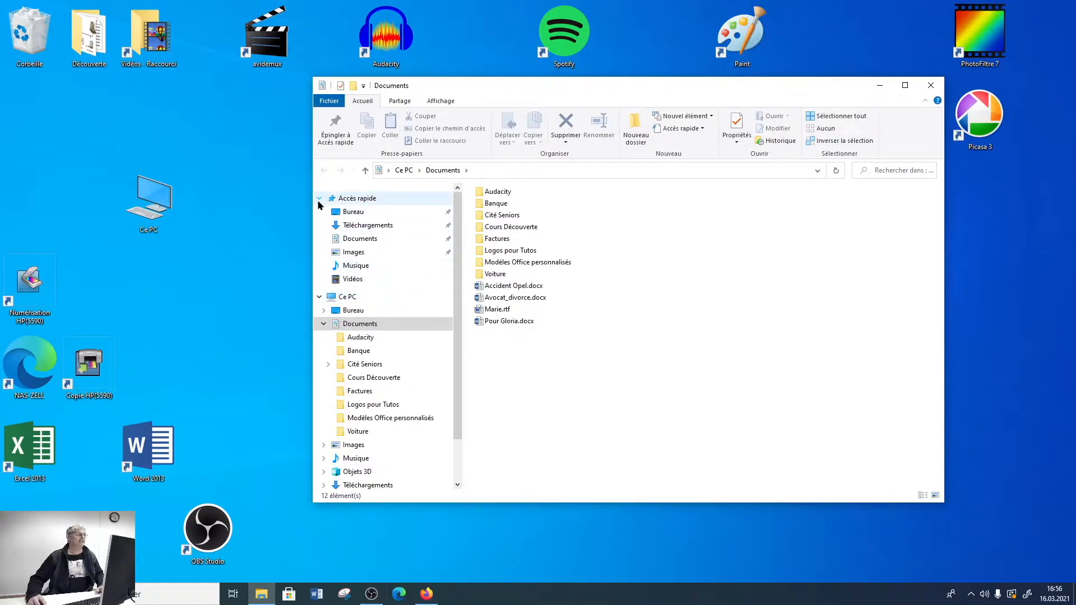
Step: Collapse the Accès rapide and Ce PC branches of the folder tree and close the Documents window
left_click(318, 201)
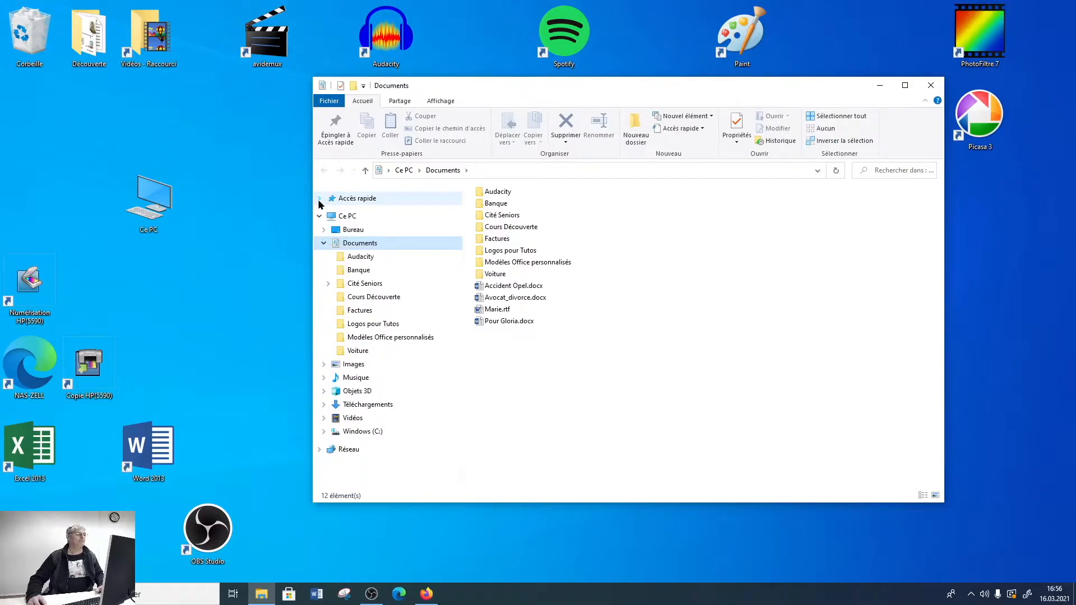
left_click(320, 218)
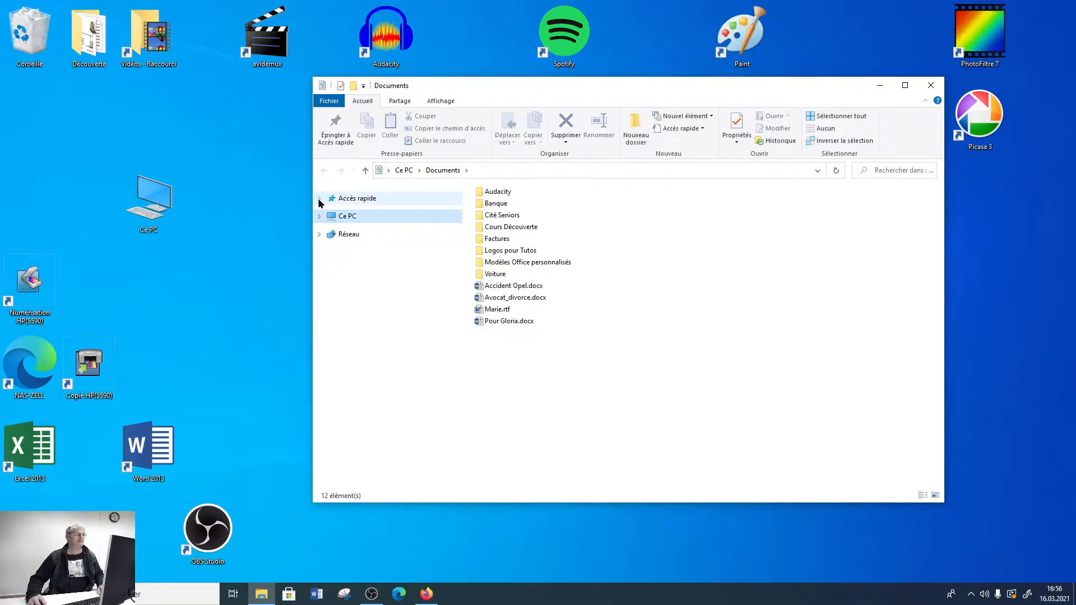
left_click(929, 87)
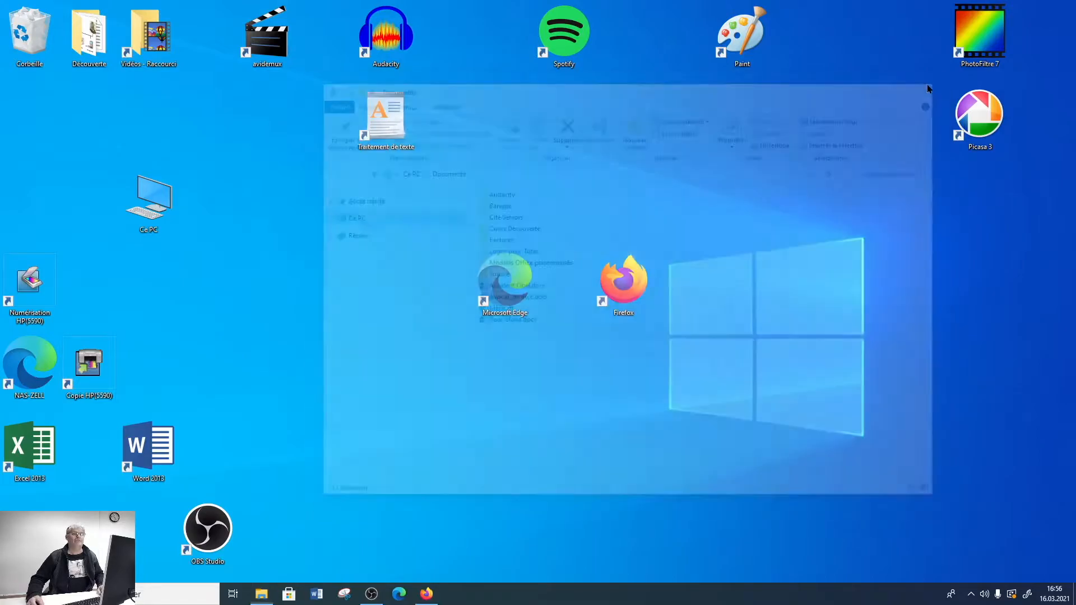
Step: Open File Explorer again and repeatedly collapse and expand the Accès rapide branch, leaving it expanded
left_click(262, 595)
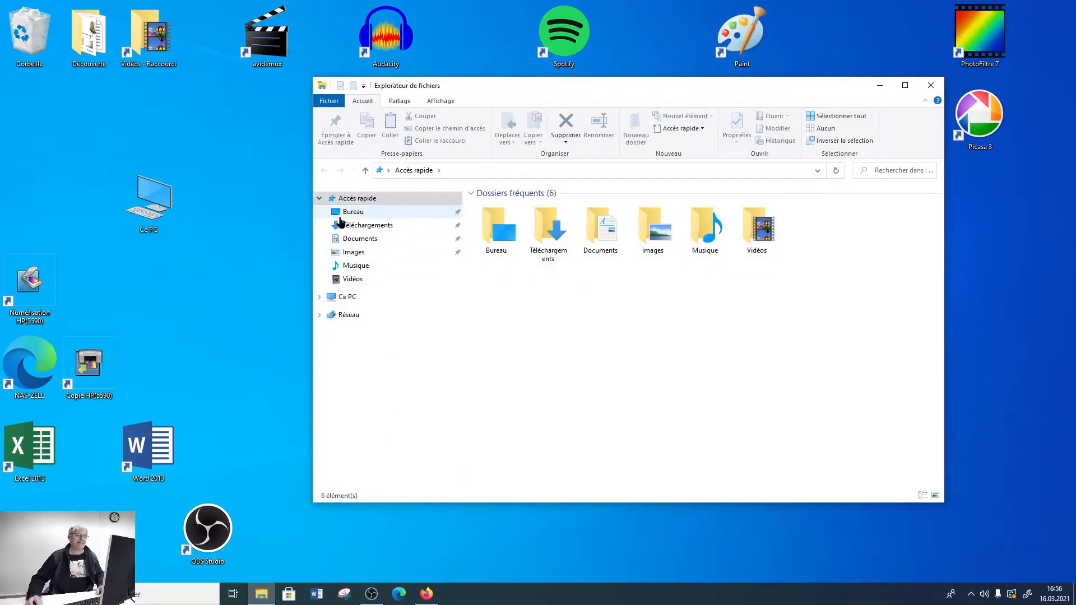
left_click(320, 200)
left_click(319, 200)
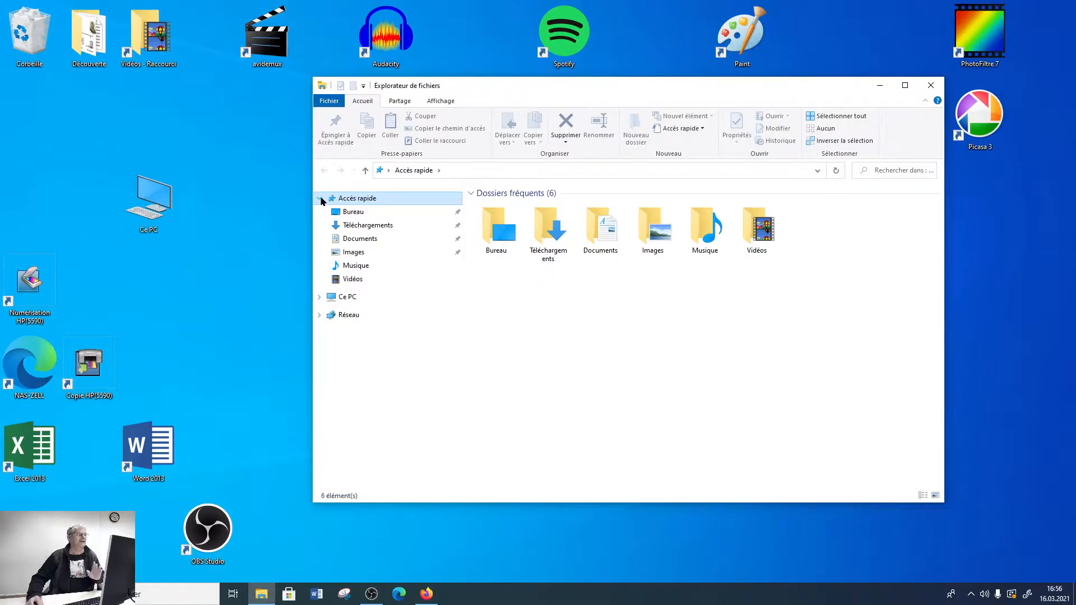
left_click(320, 200)
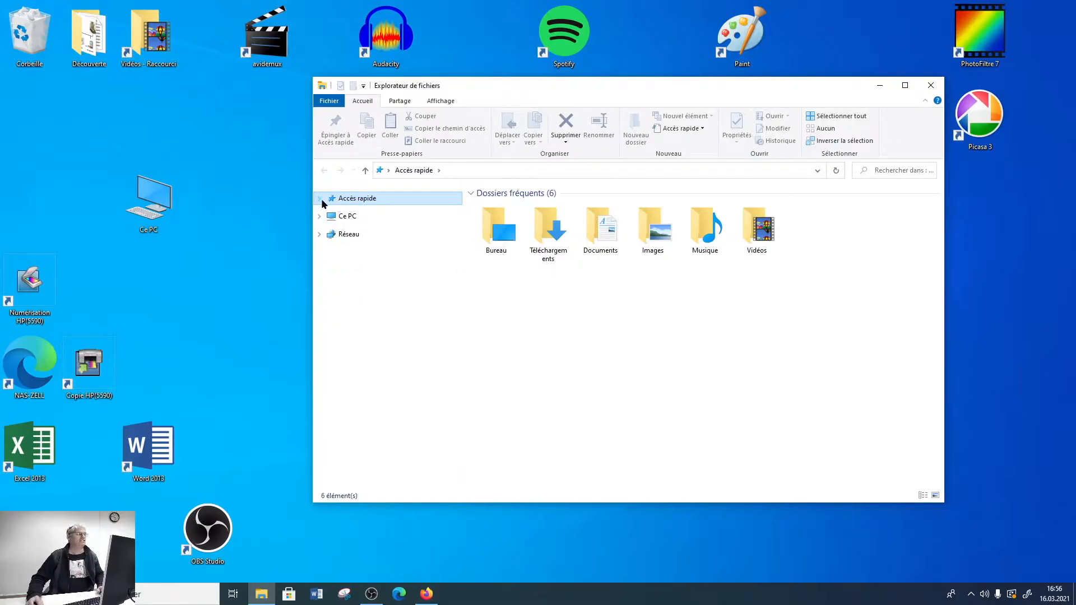
left_click(320, 200)
left_click(320, 200)
left_click(320, 200)
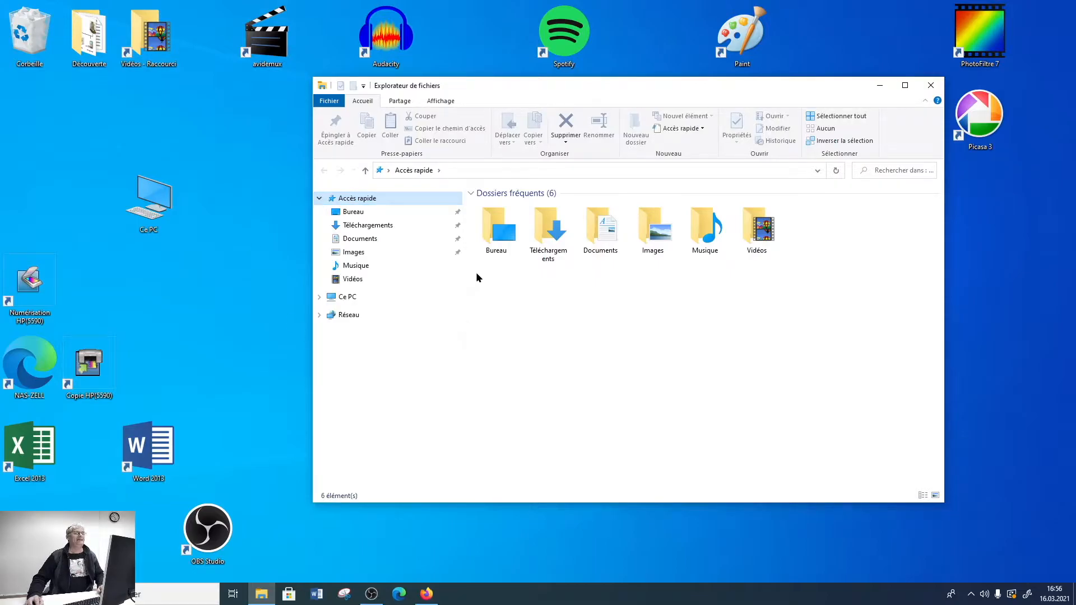
Step: Set the folder options so that File Explorer opens in Ce PC instead of Accès rapide
left_click(441, 101)
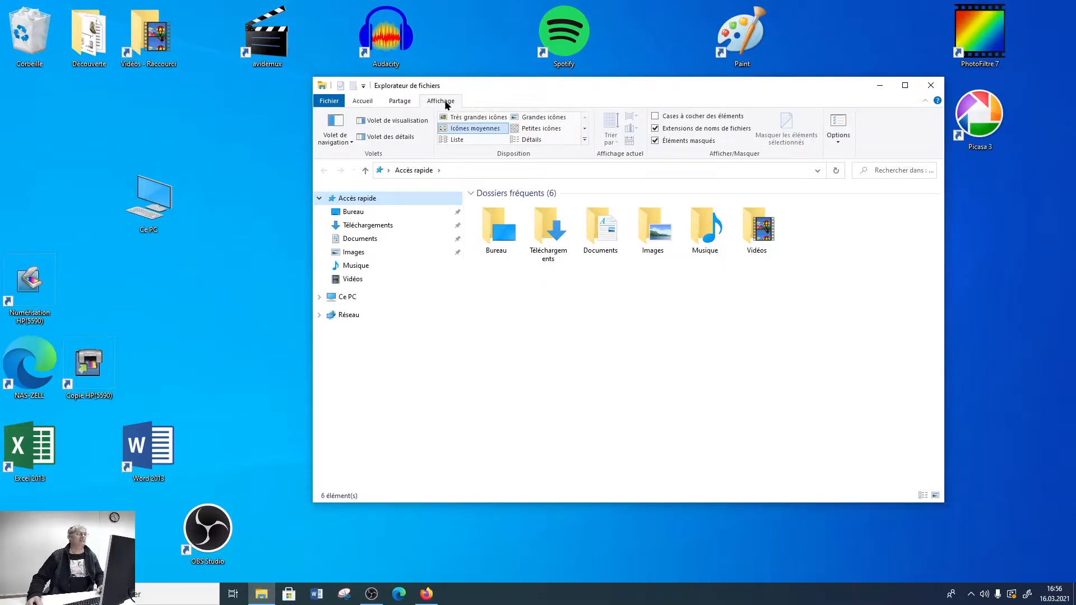
left_click(839, 143)
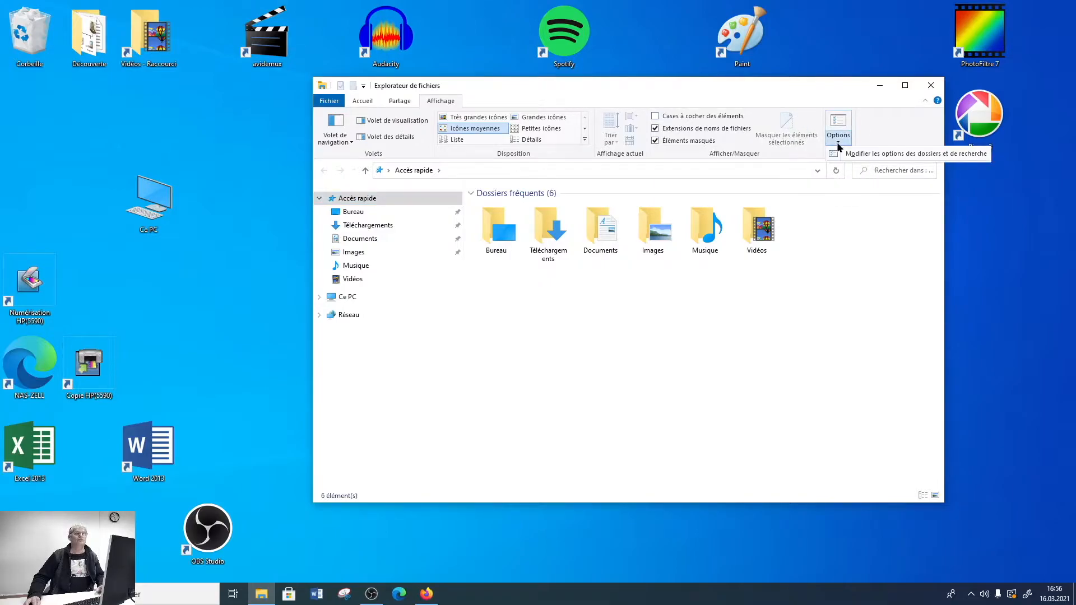
left_click(883, 157)
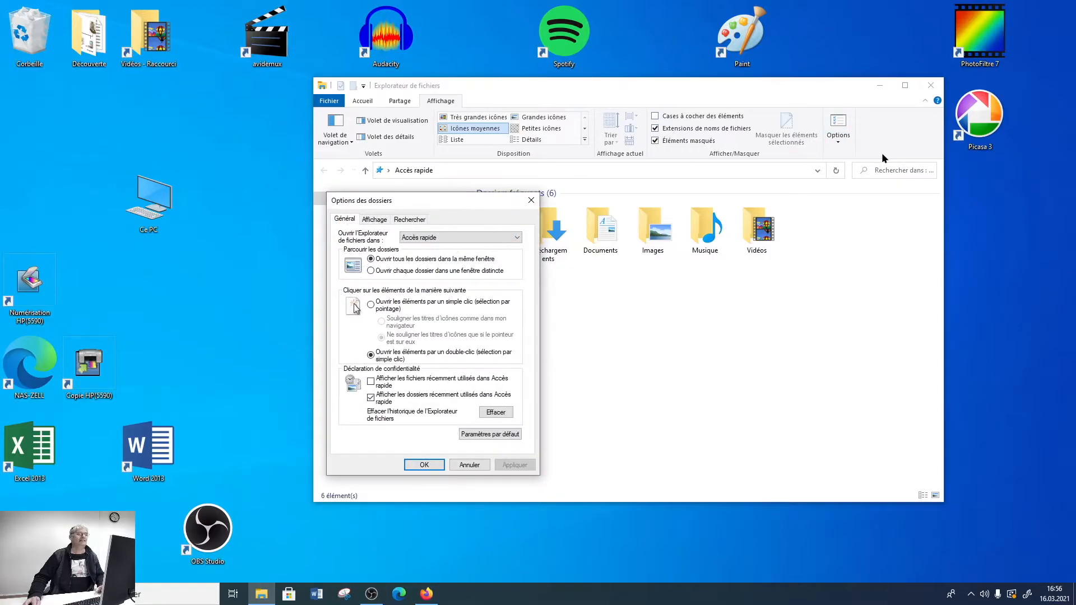
left_click_drag(494, 209, 589, 181)
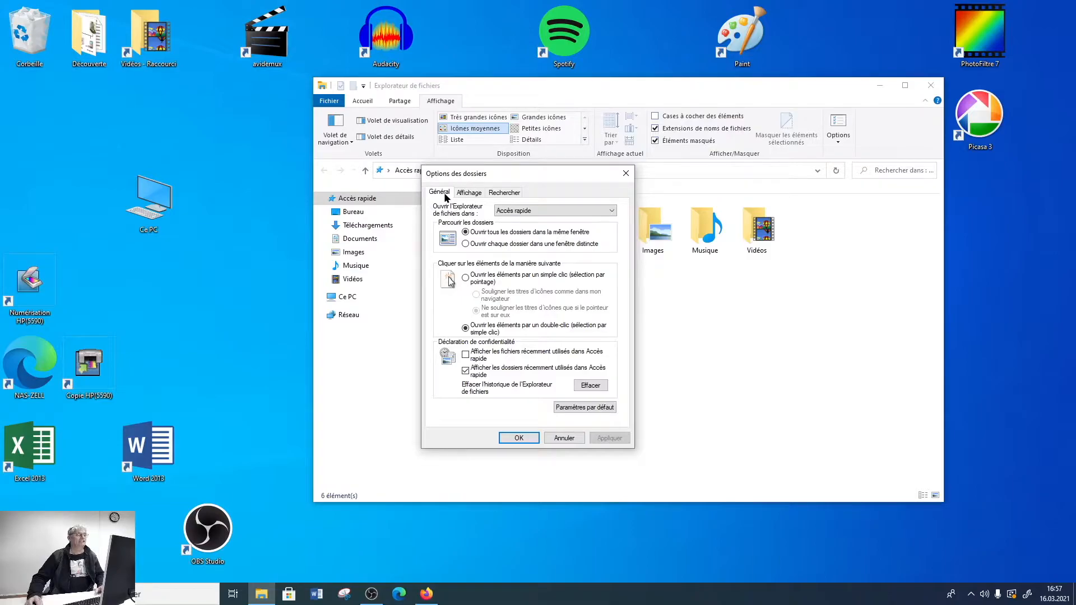
left_click(511, 212)
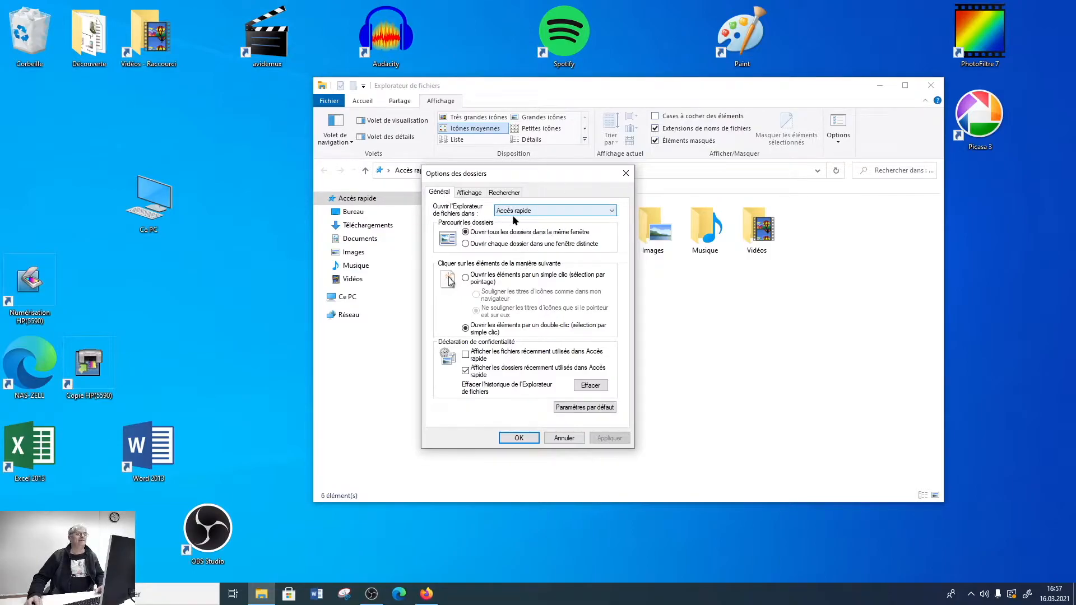
left_click(613, 211)
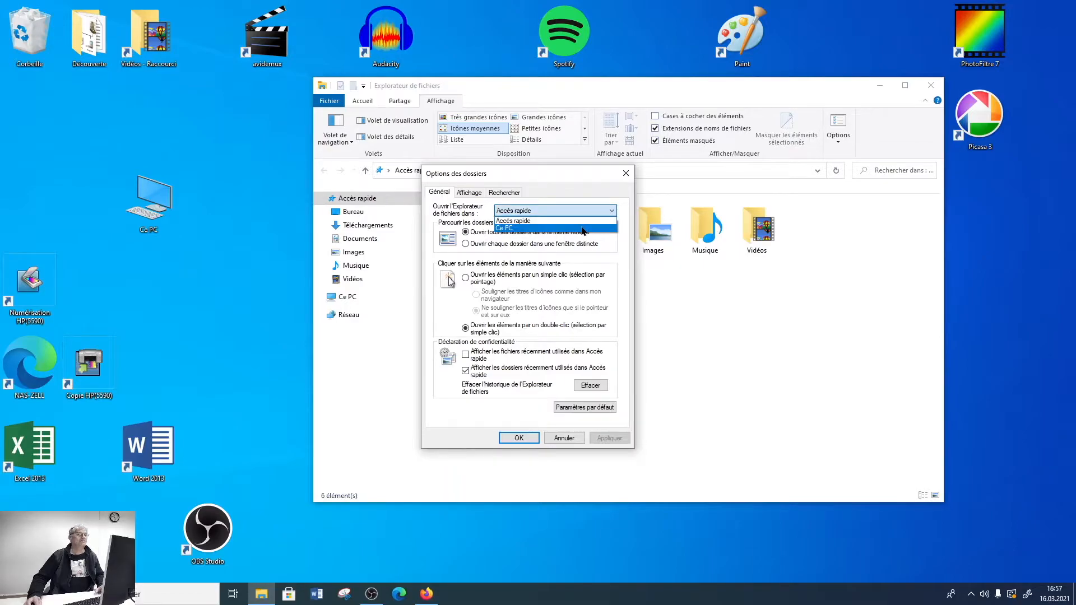
left_click(583, 228)
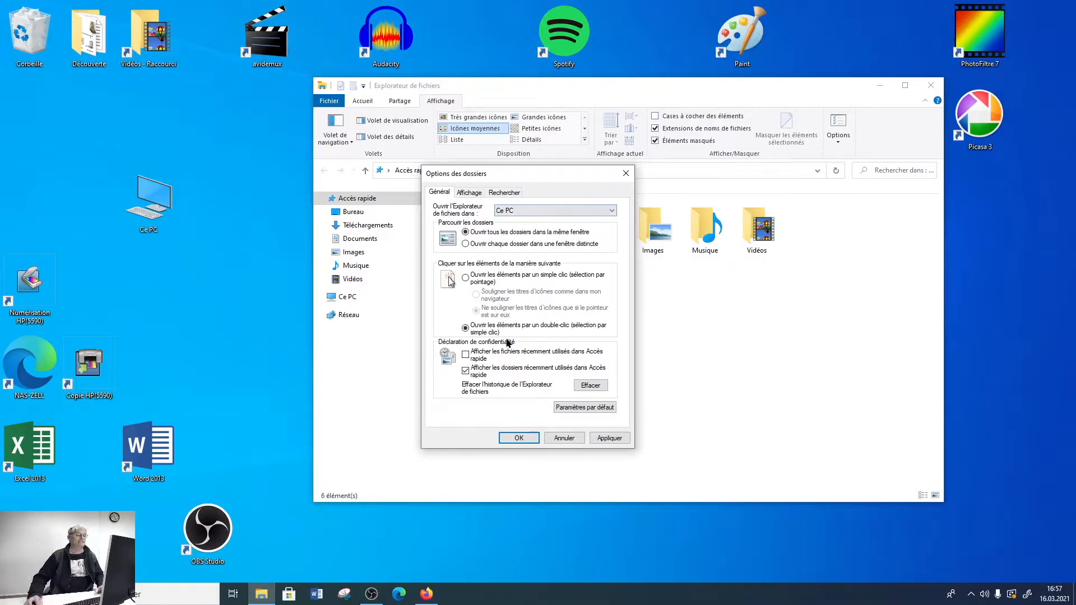
left_click(516, 439)
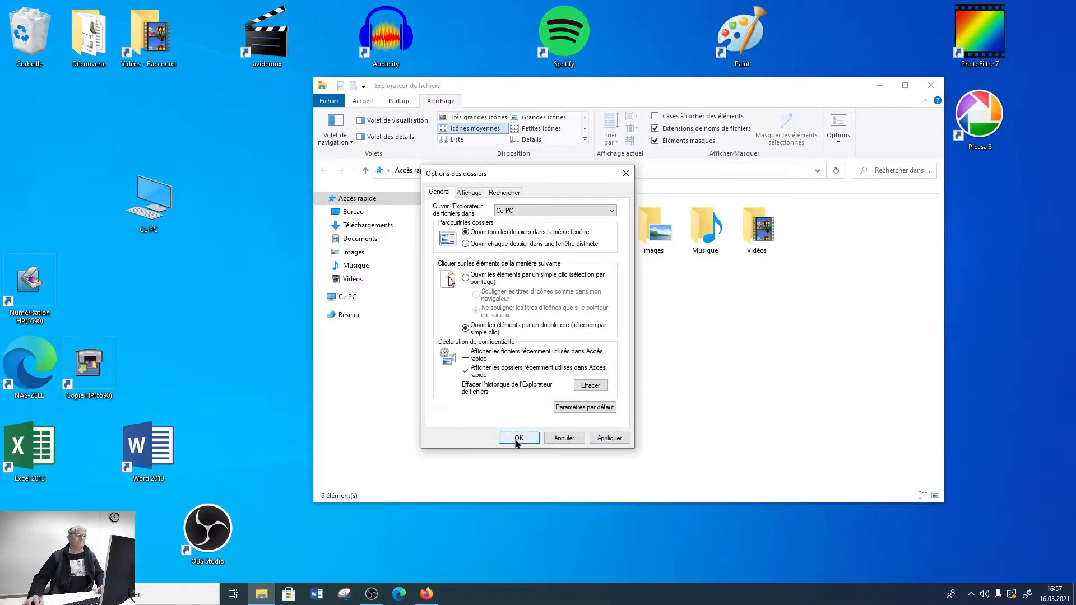
left_click(519, 440)
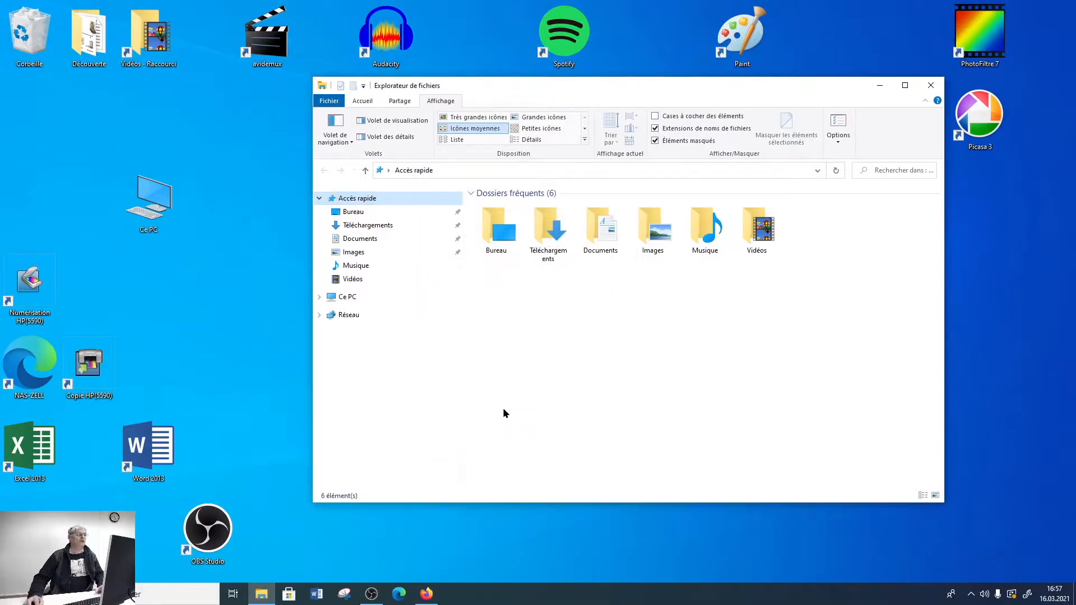
Step: Collapse the Accès rapide branch, and close and reopen File Explorer to apply the new start location
left_click(319, 198)
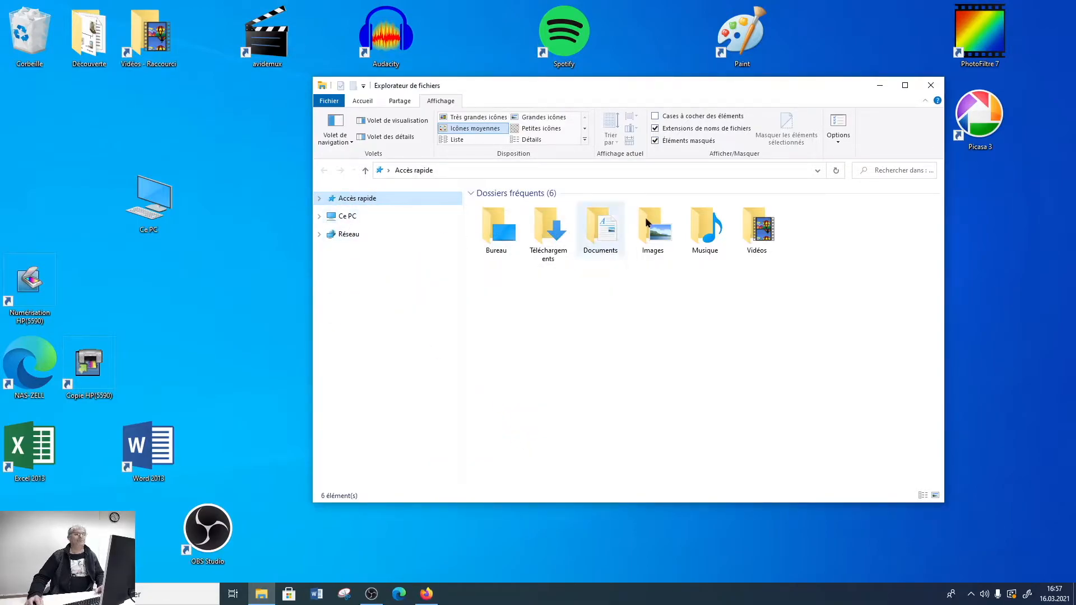
left_click(929, 86)
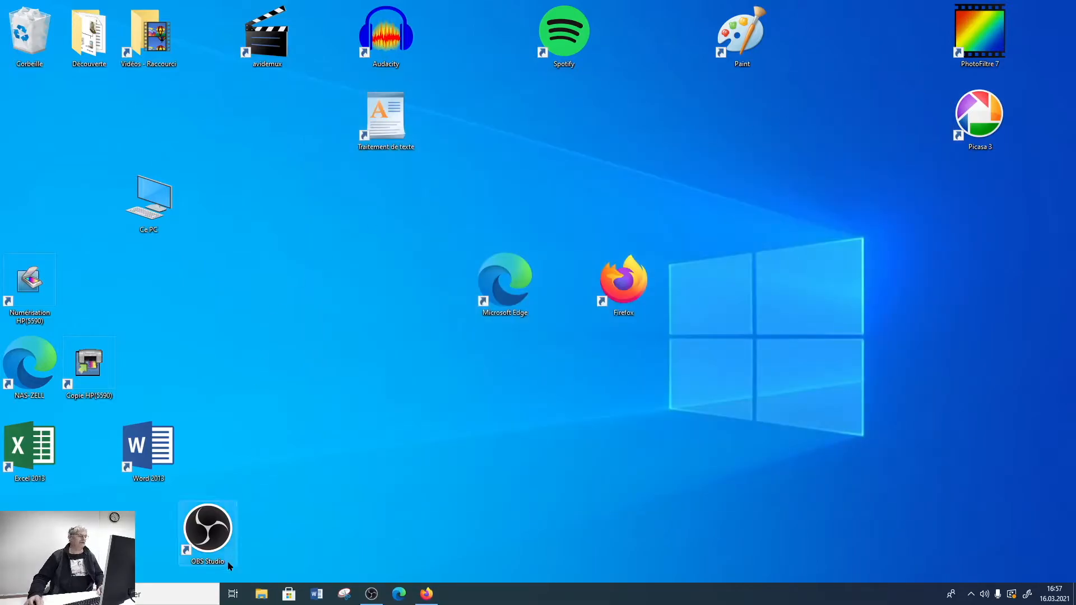
left_click(265, 595)
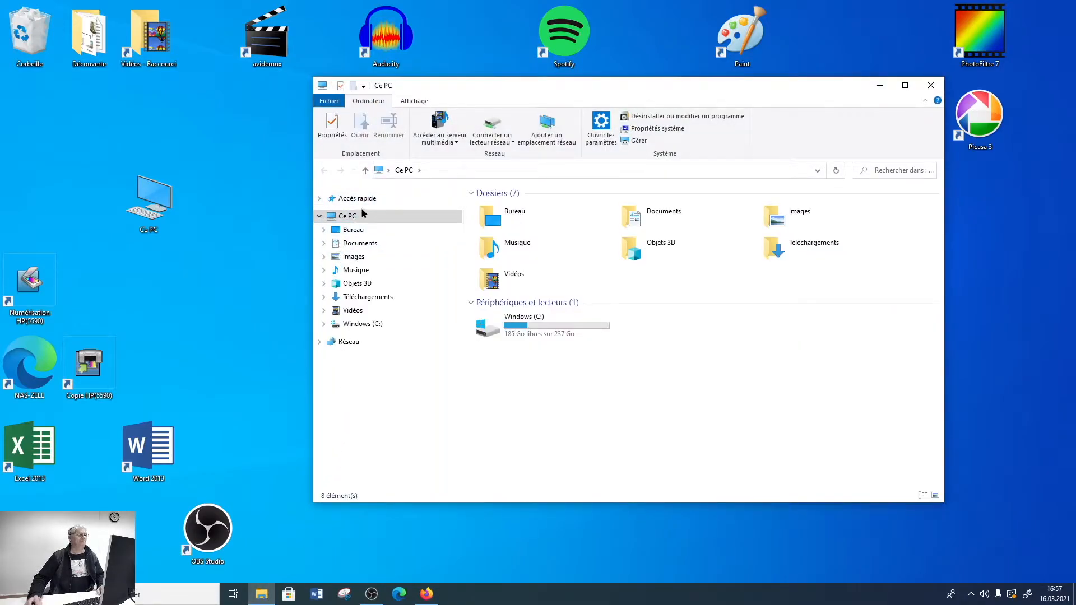
Step: Collapse and re-expand the Ce PC branch and view the contents of the Bureau folder
left_click(318, 216)
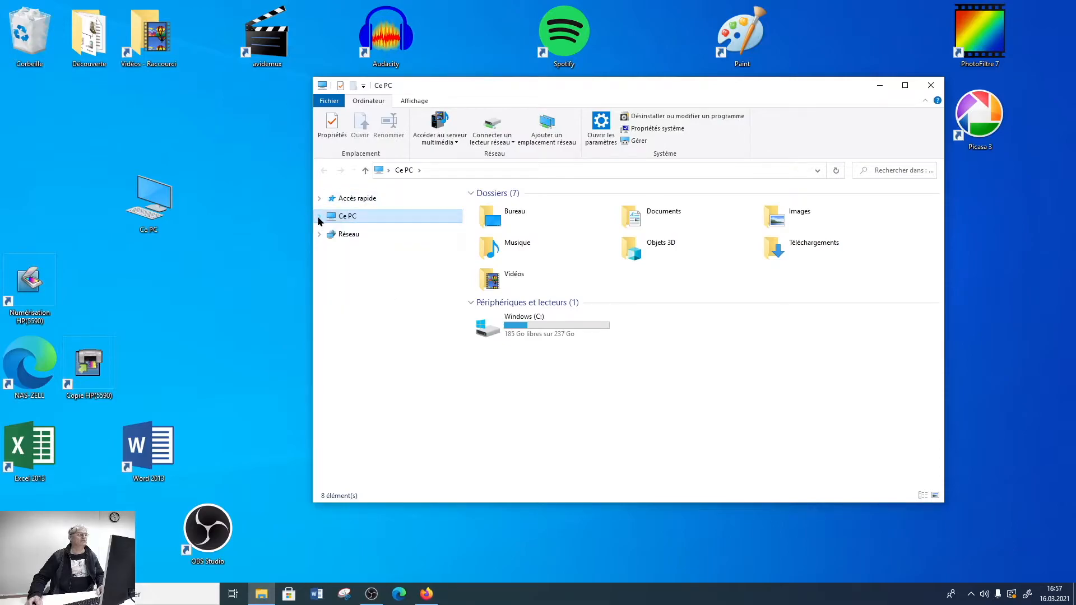
left_click(317, 216)
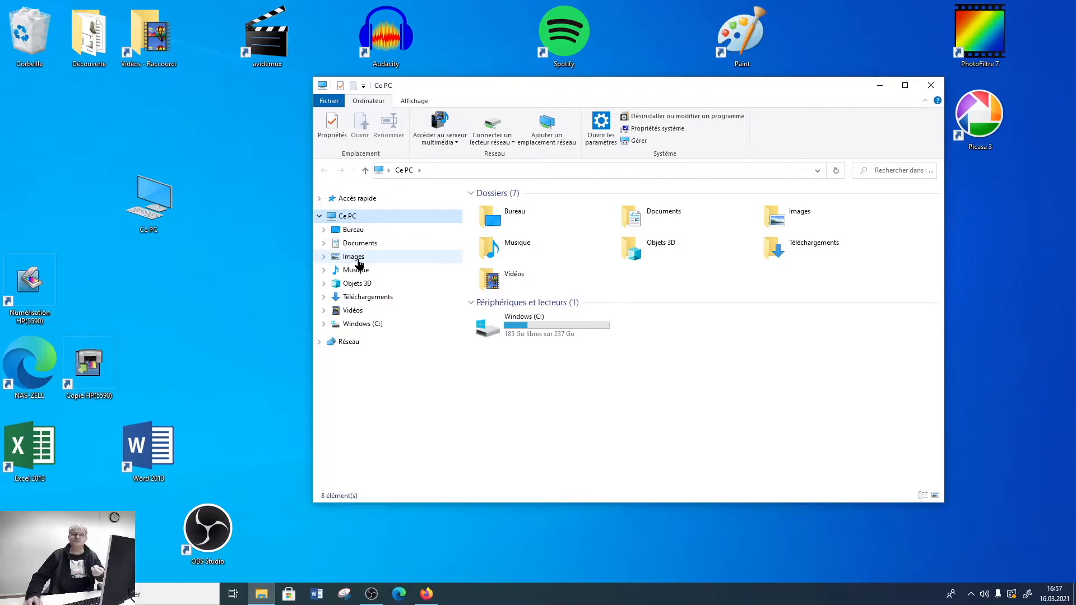
left_click(348, 233)
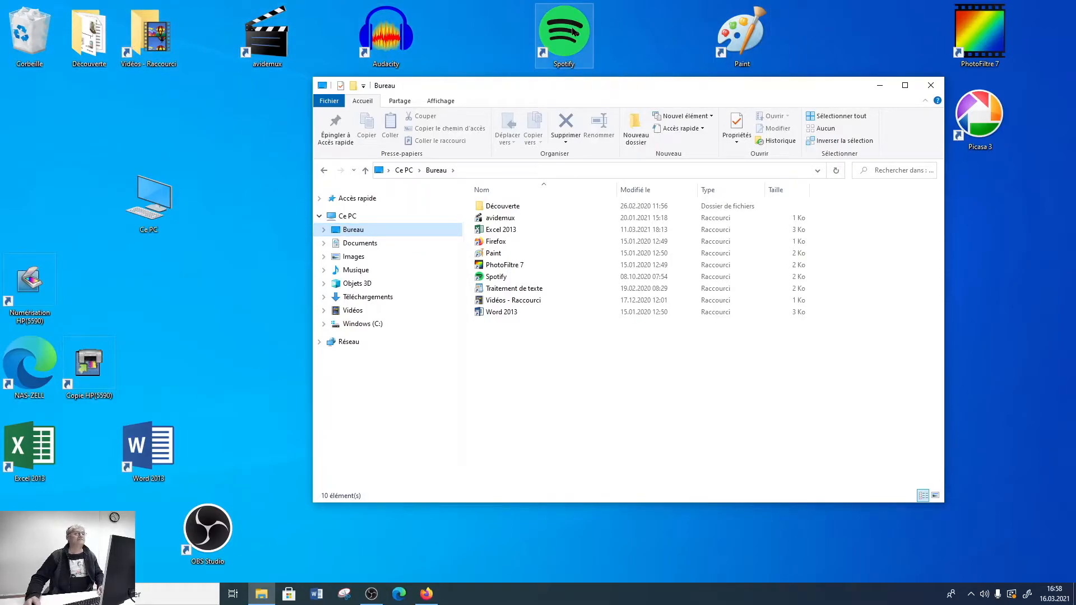
key("ctrl")
key("ctrl")
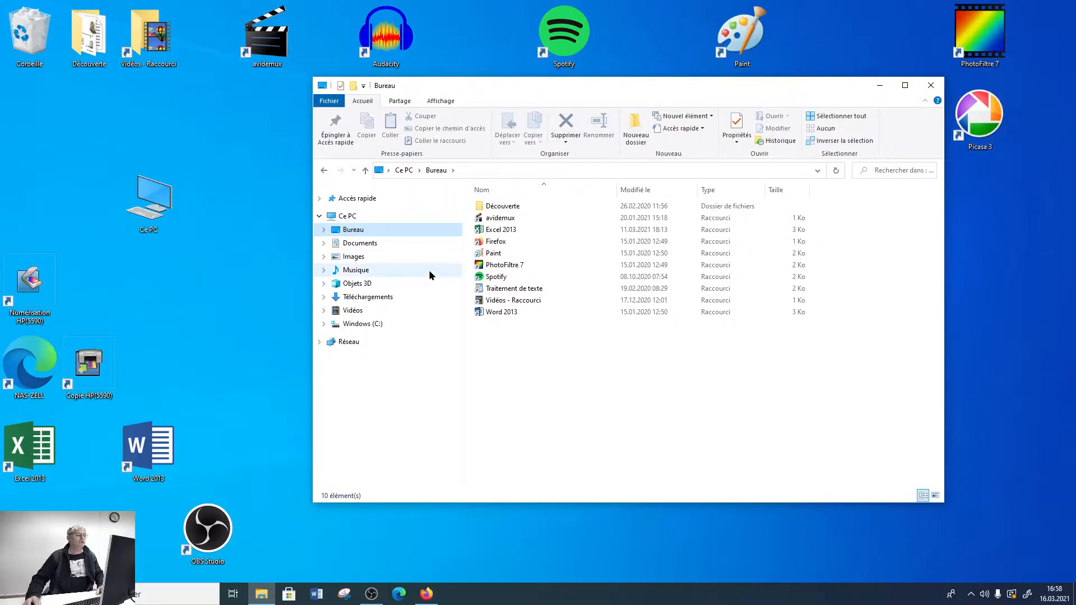
key("ctrl")
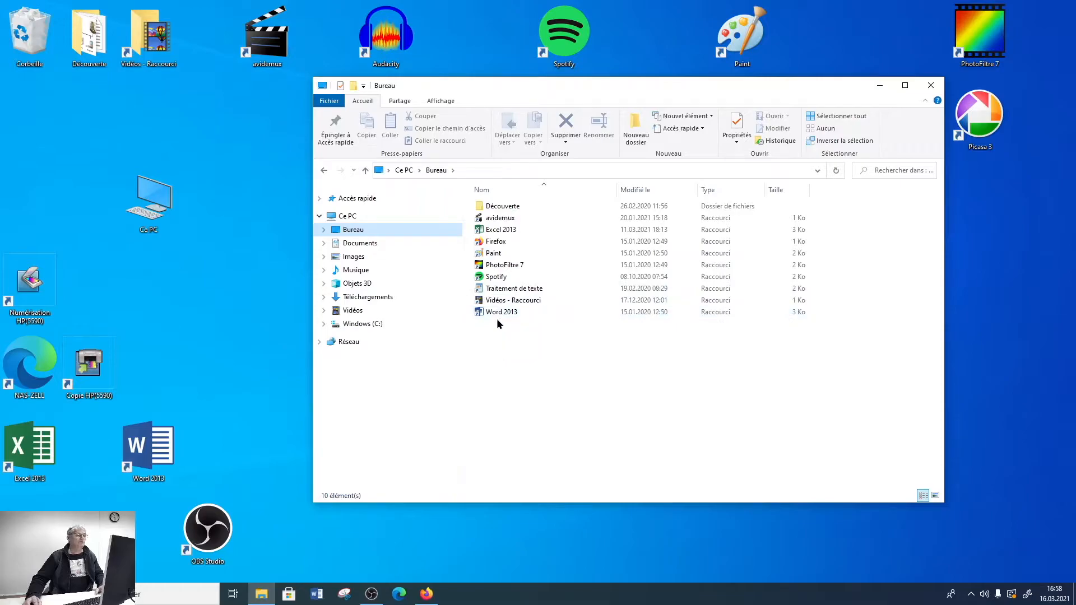
Step: Display the contents of the Documents folder, and expand and collapse its subfolders in the folder tree
left_click(357, 247)
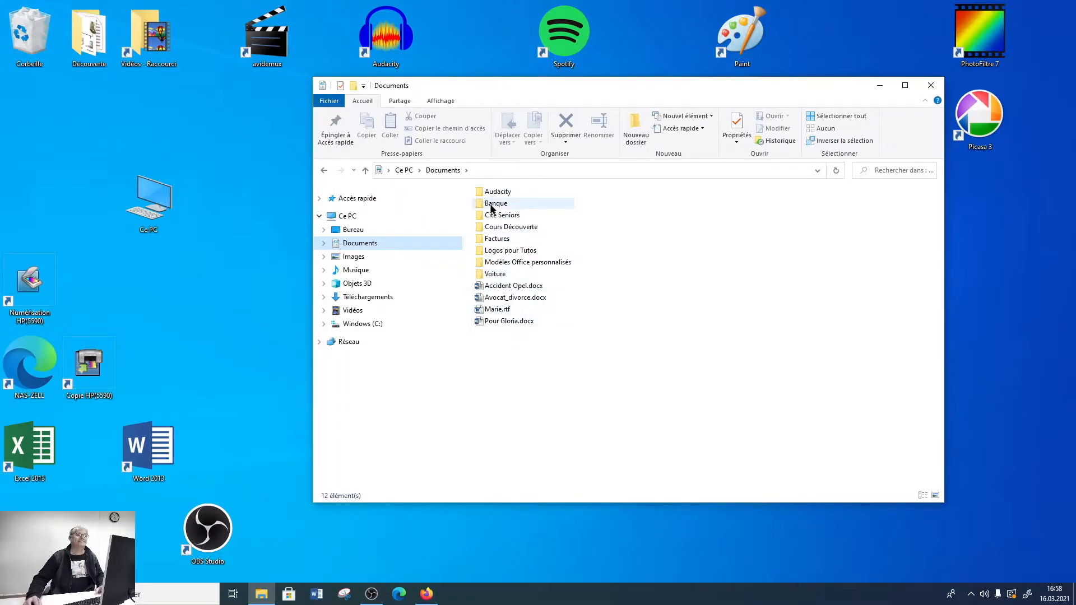
key("ctrl")
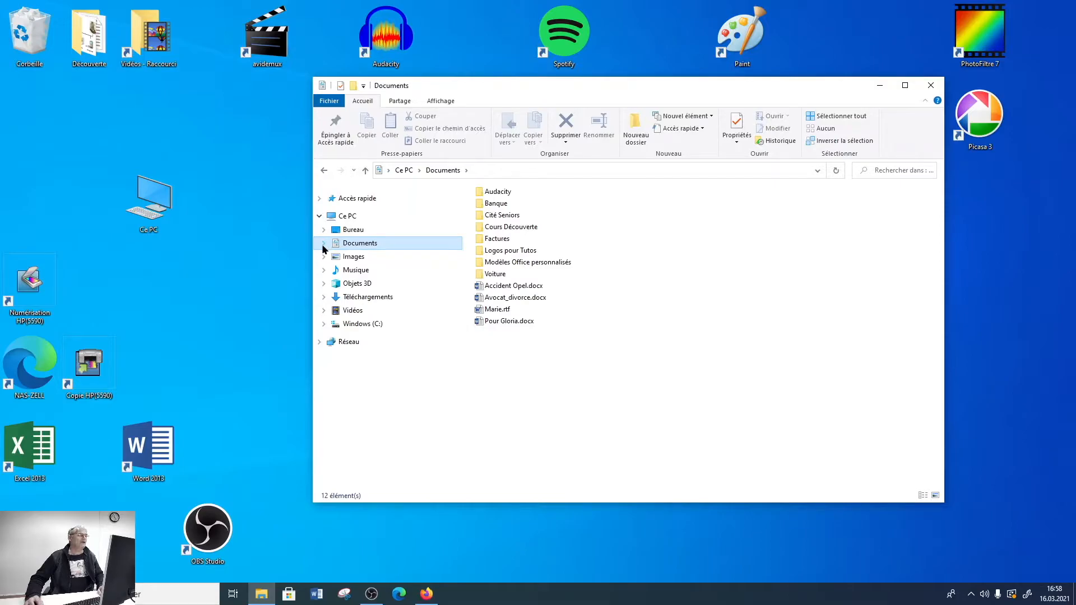
key("ctrl")
left_click(324, 243)
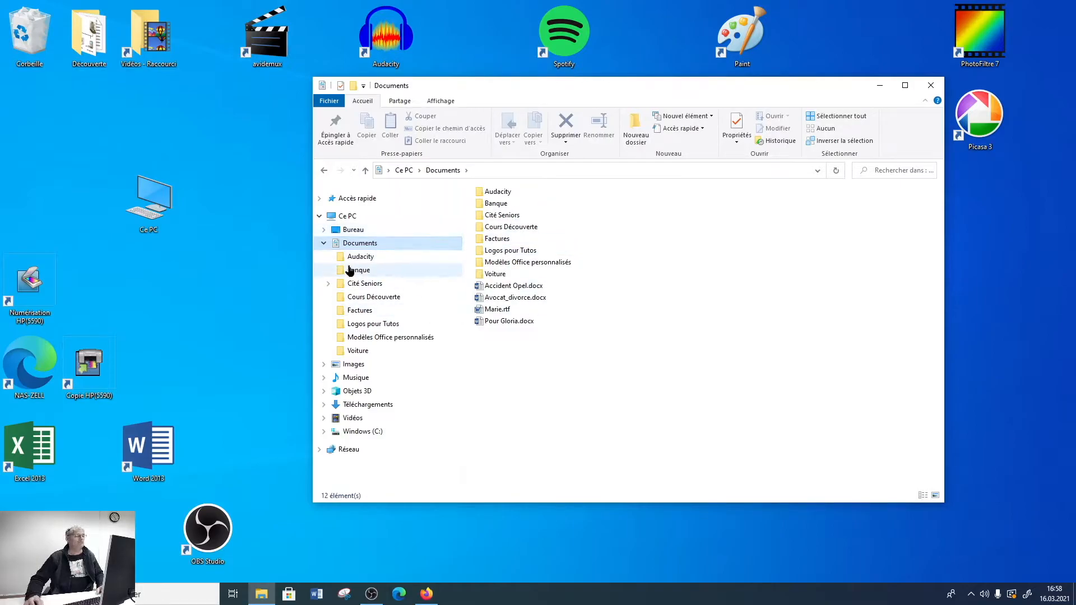
left_click(323, 245)
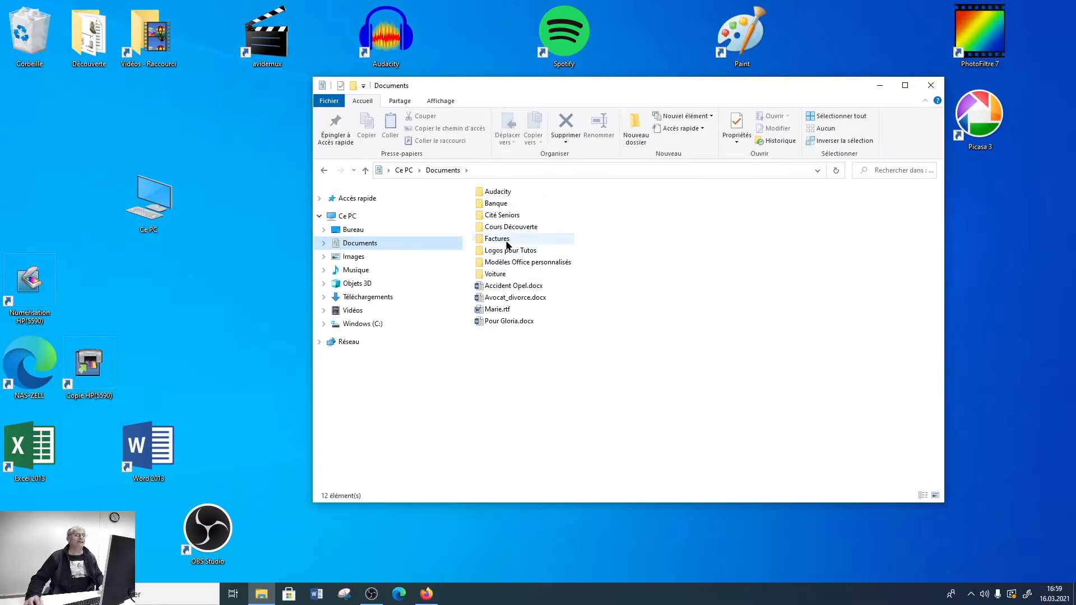
Step: Create a folder named Assurance in Documents, and switch to Bureau and back to Documents to refresh the sort order
left_click(634, 148)
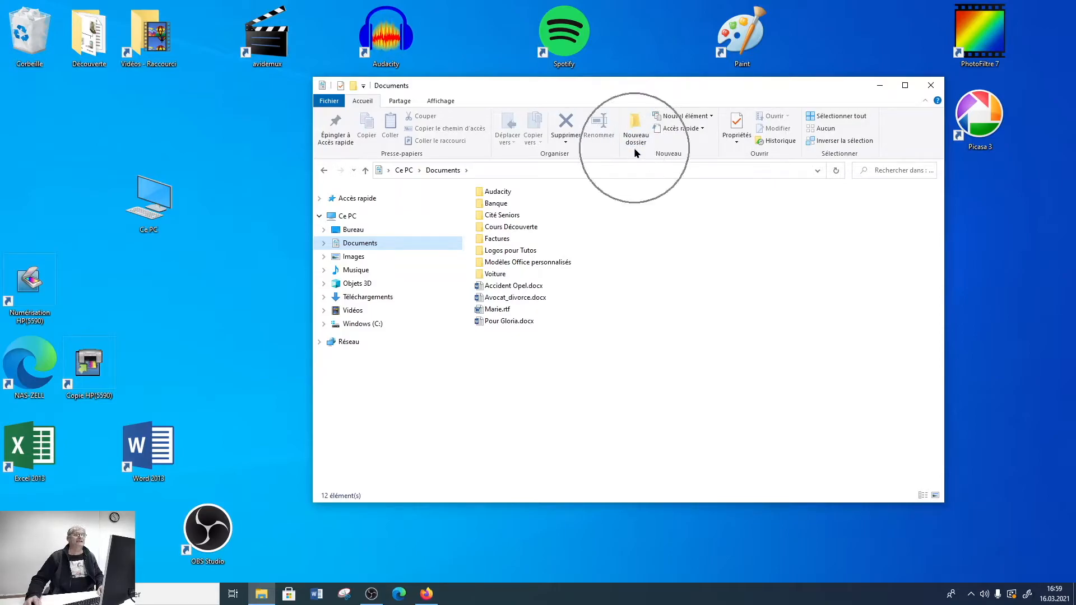
left_click(637, 145)
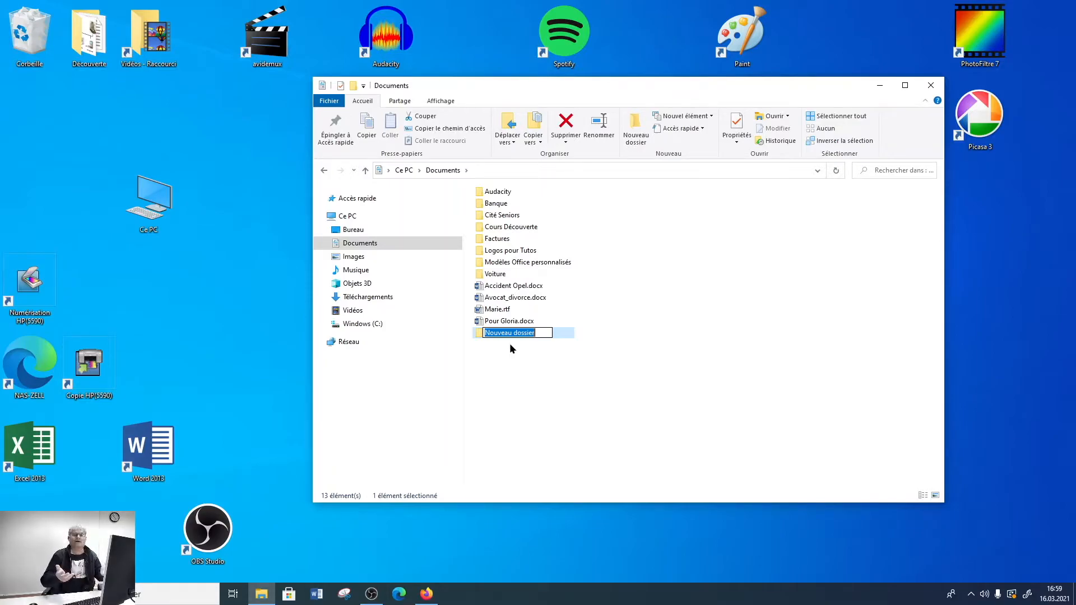
type("A")
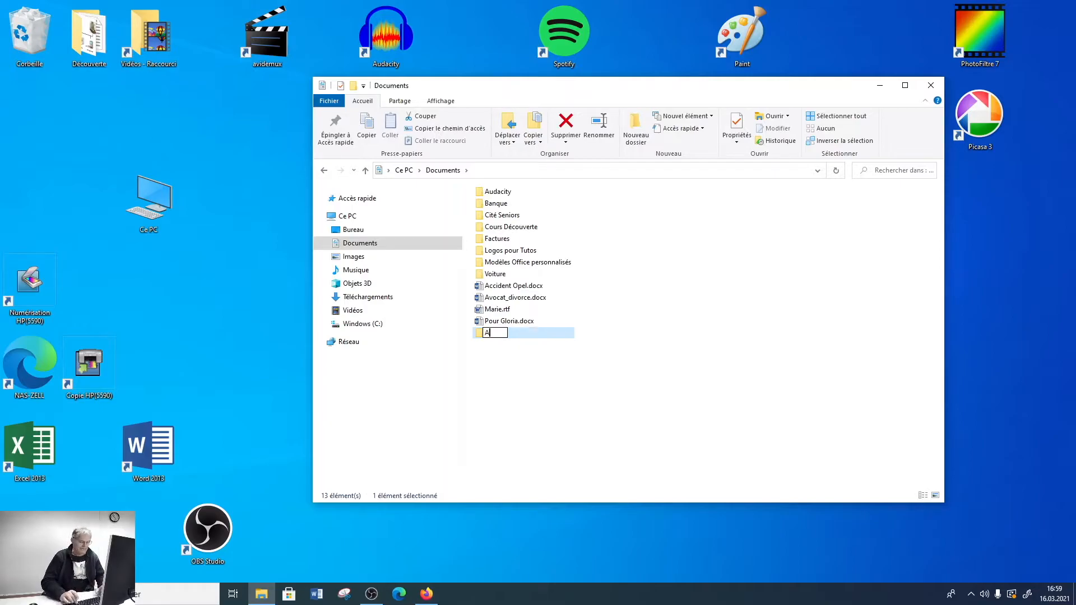
type("ssurance")
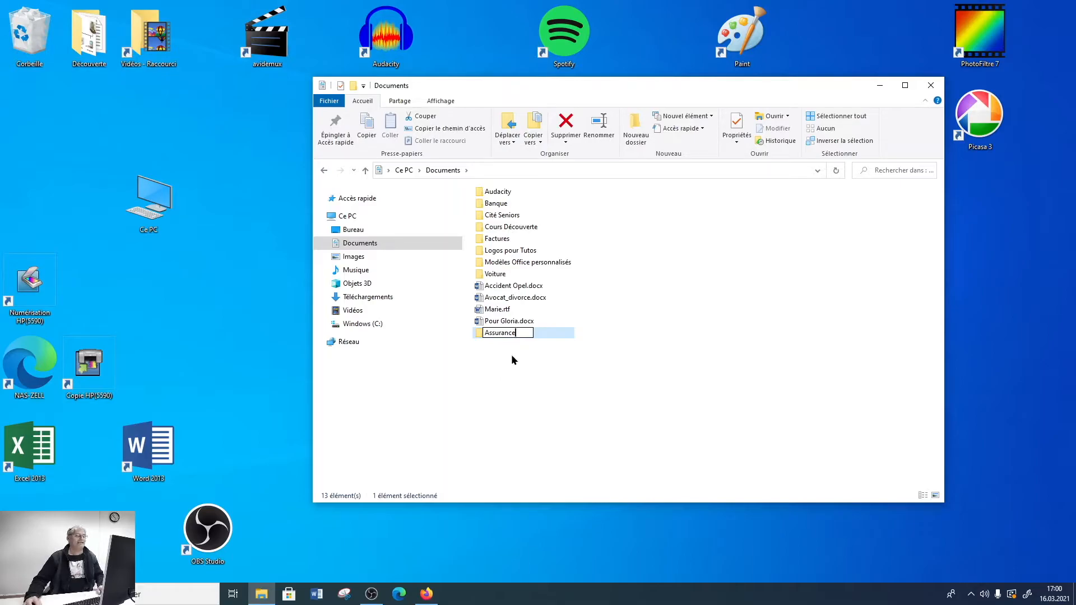
left_click(511, 354)
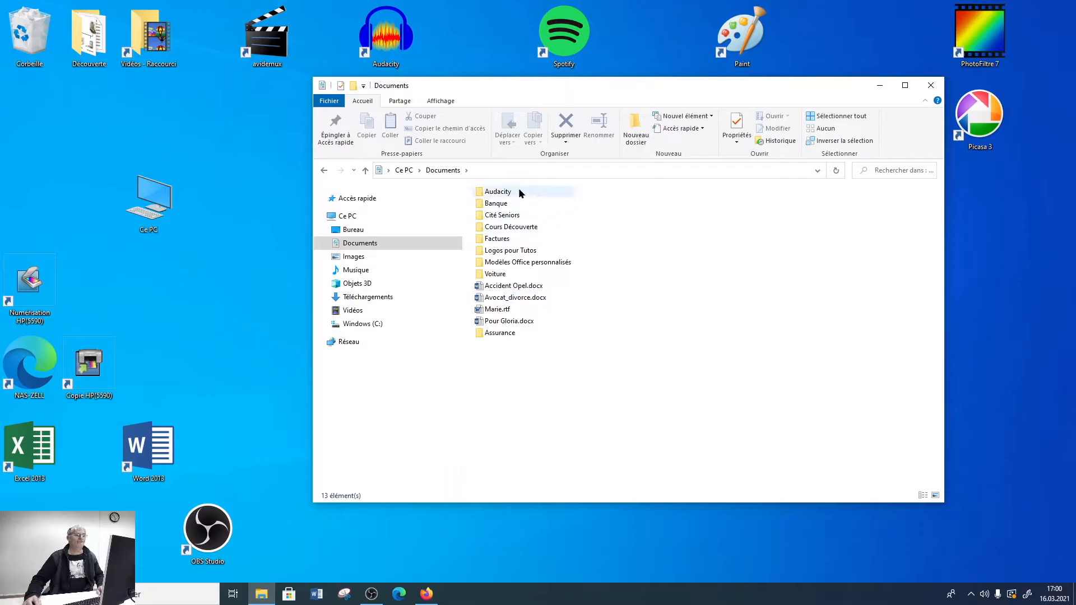
left_click(324, 172)
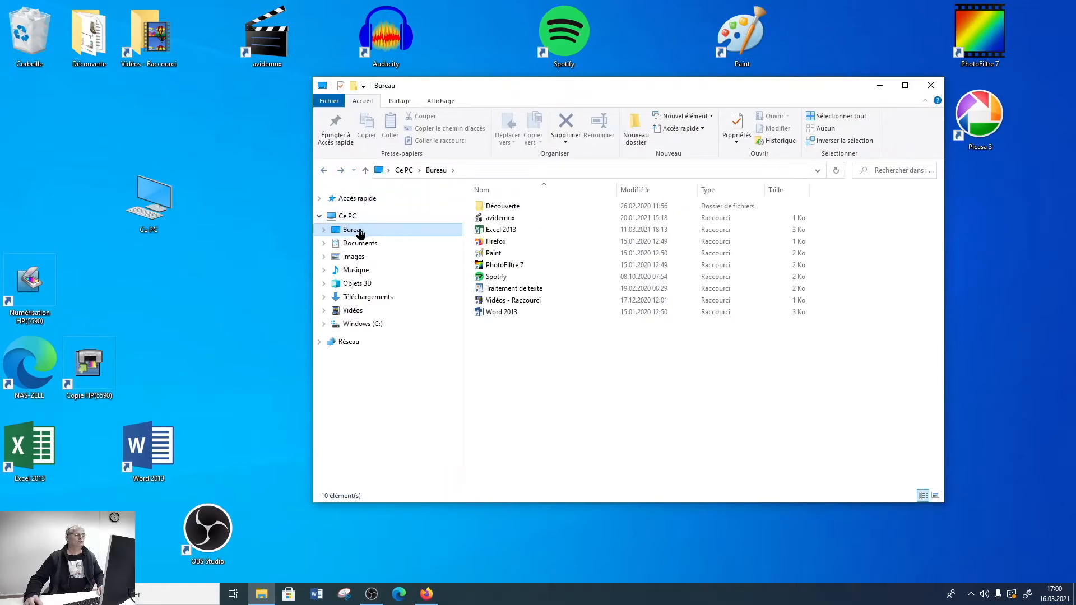
left_click(352, 246)
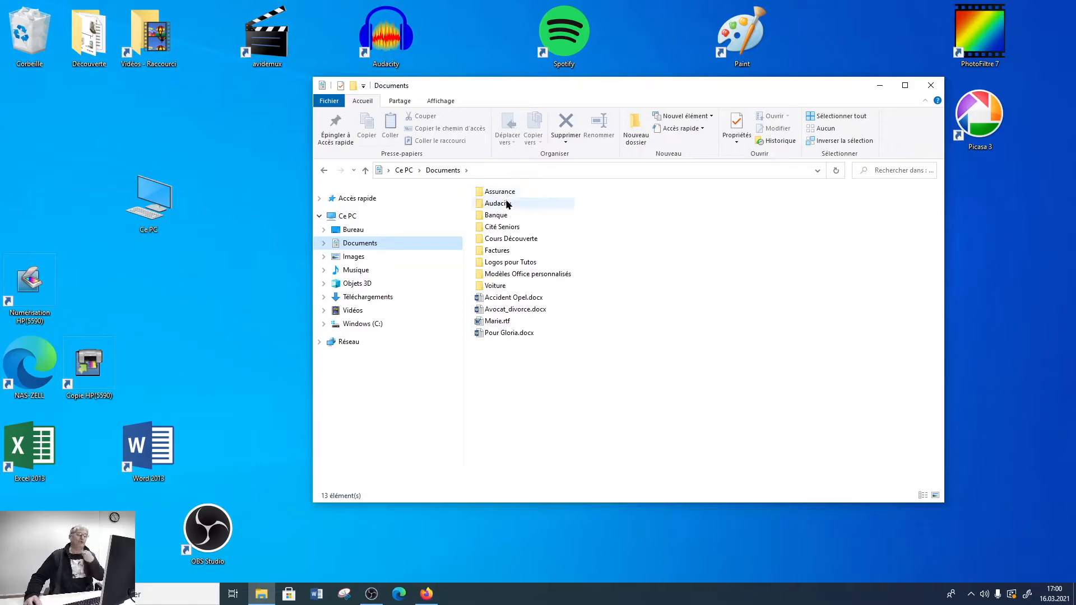
Step: Open the Assurance folder and create a subfolder named Assura in it
mouse_move(502, 195)
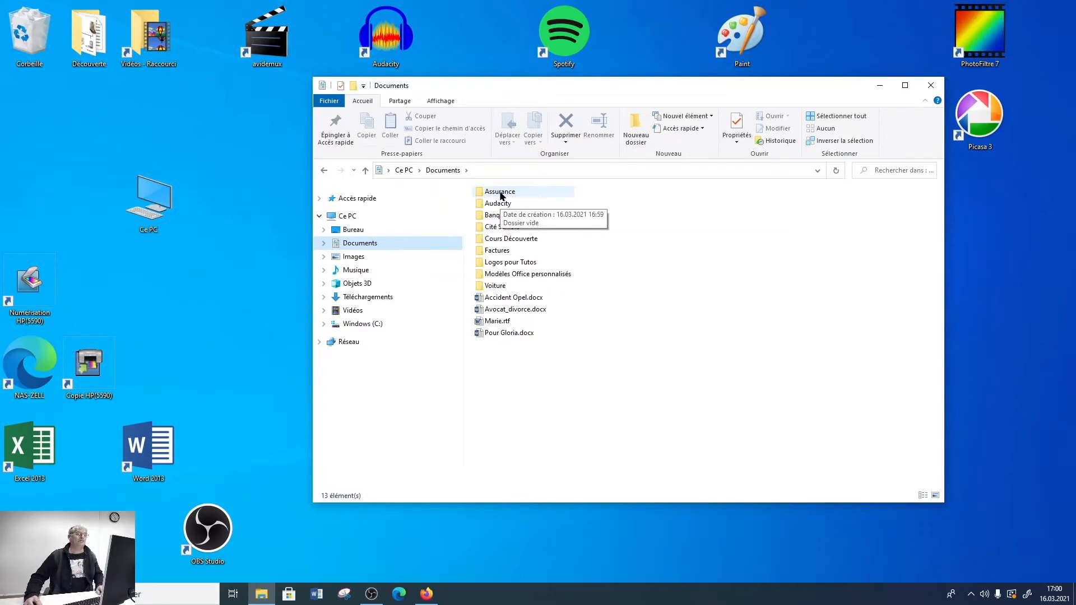
double_click(500, 192)
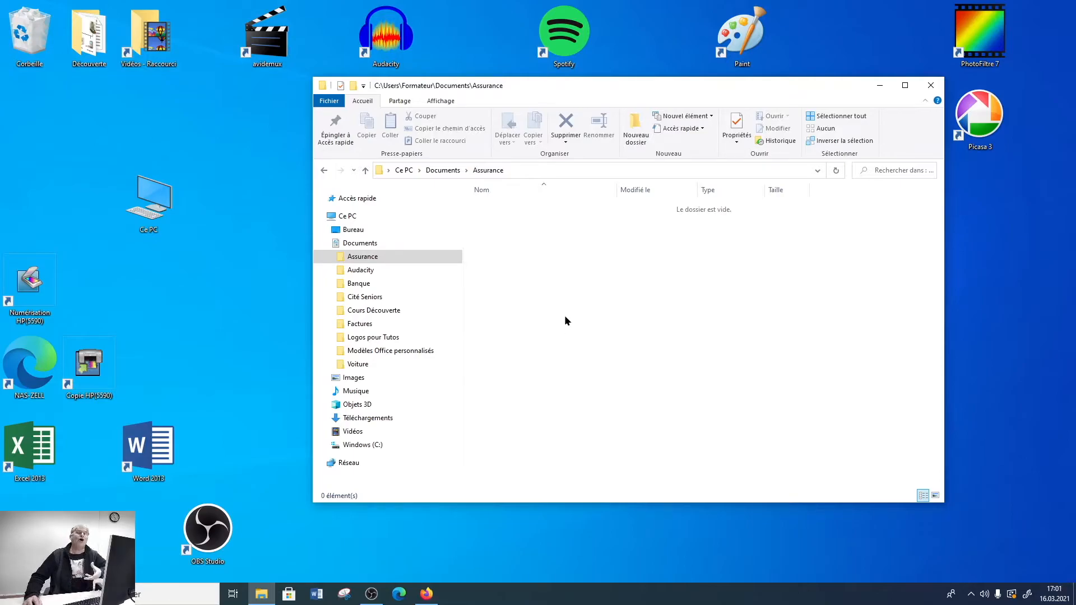
left_click(637, 137)
key("ctrl")
key("ctrl")
left_click(638, 136)
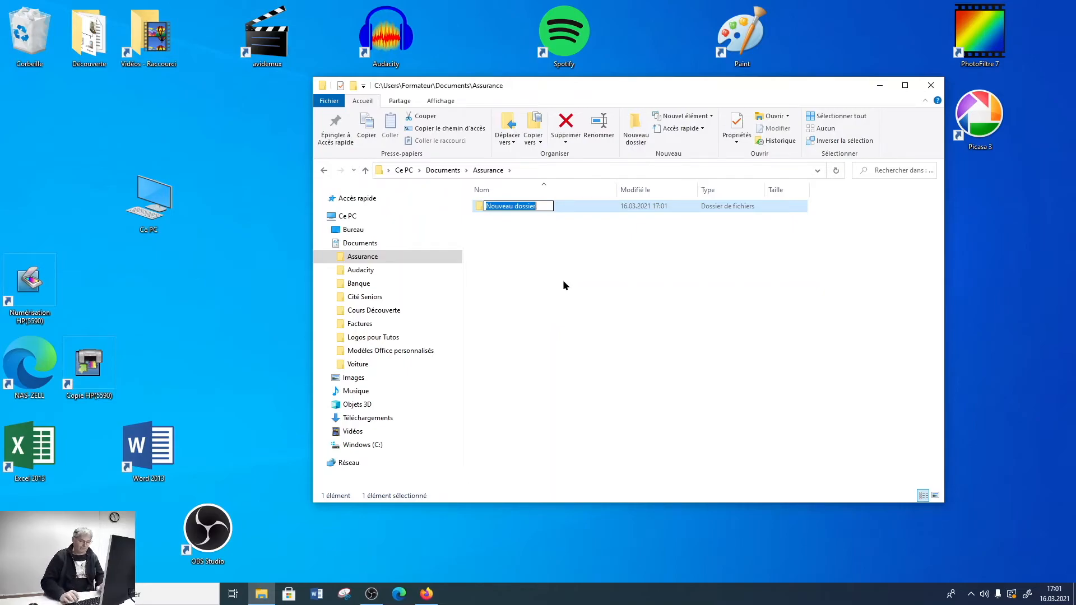
type("Assura")
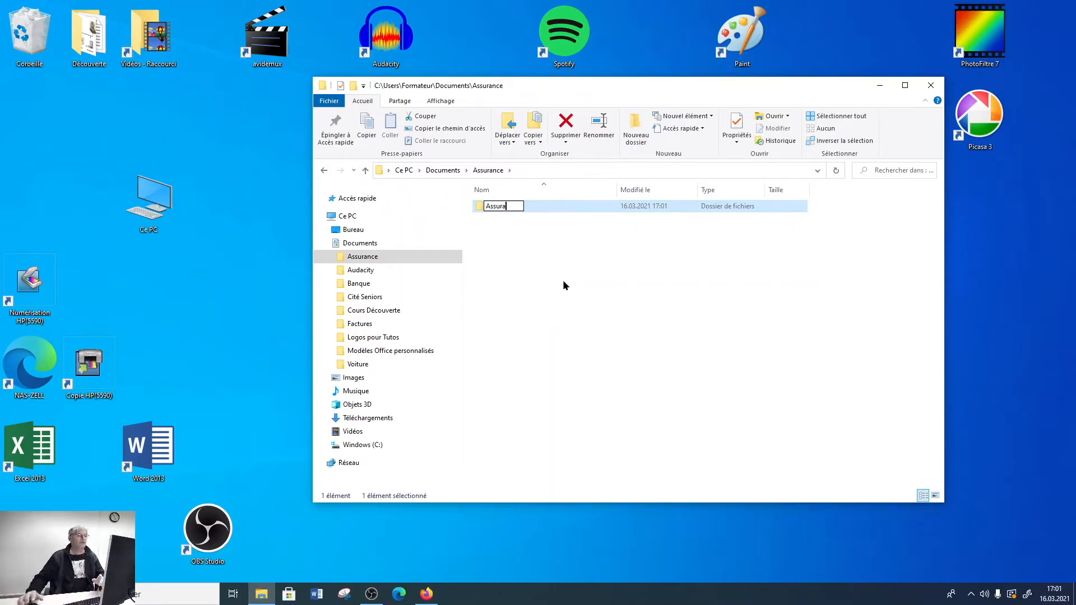
left_click(510, 236)
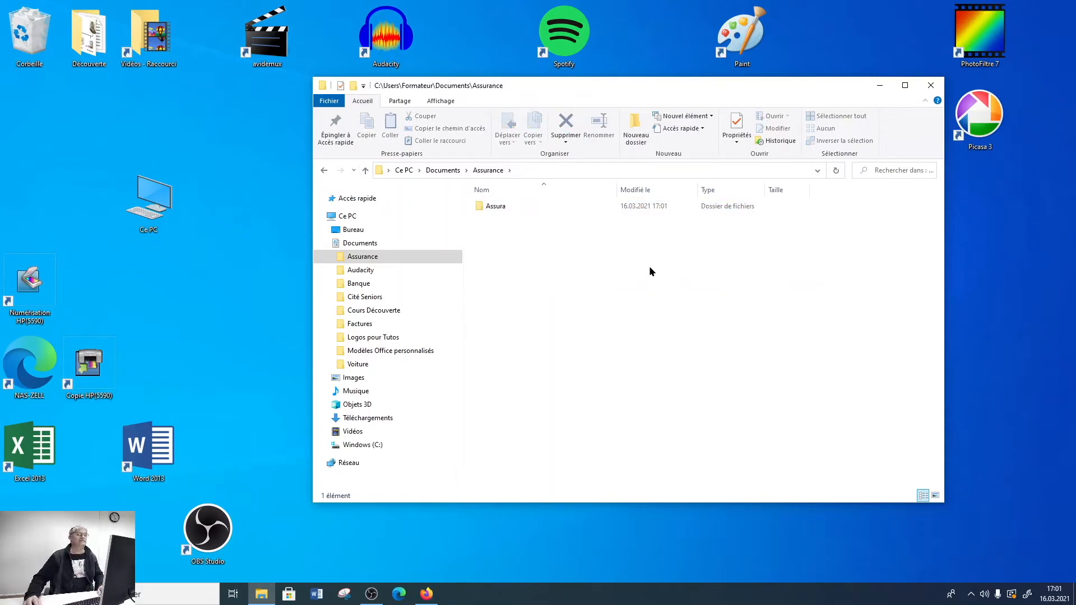
Step: Create a second subfolder named Bâloise inside the Assurance folder
left_click(636, 139)
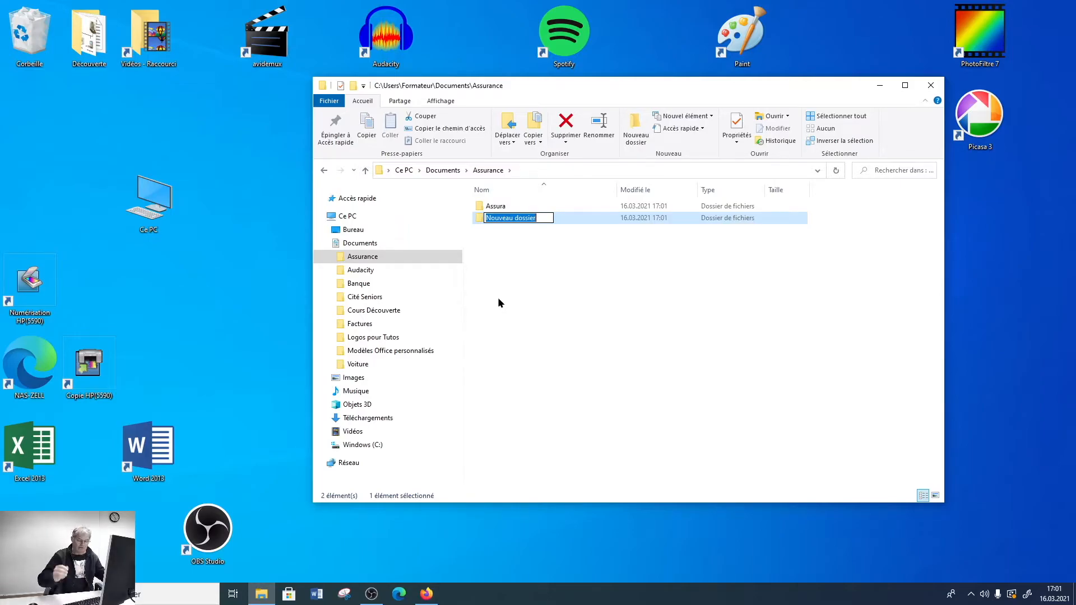
type("Bâ")
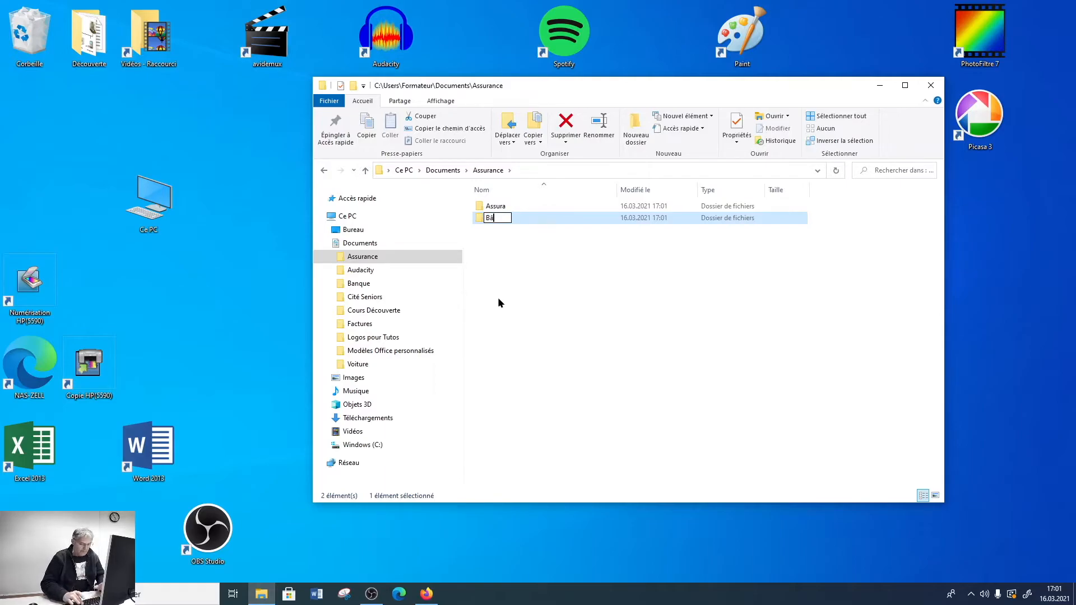
type("loise")
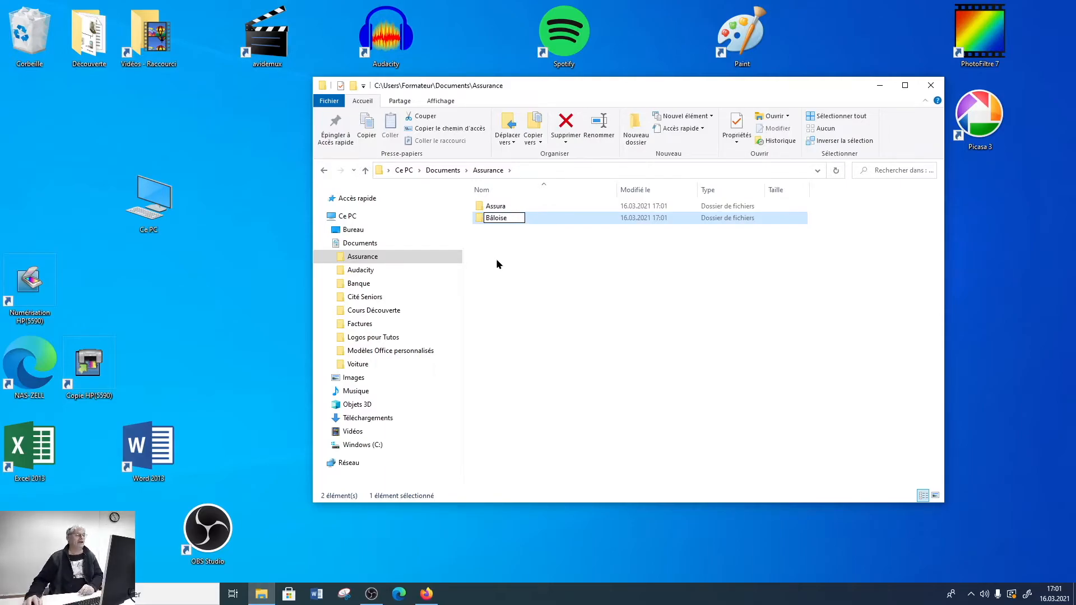
left_click(519, 273)
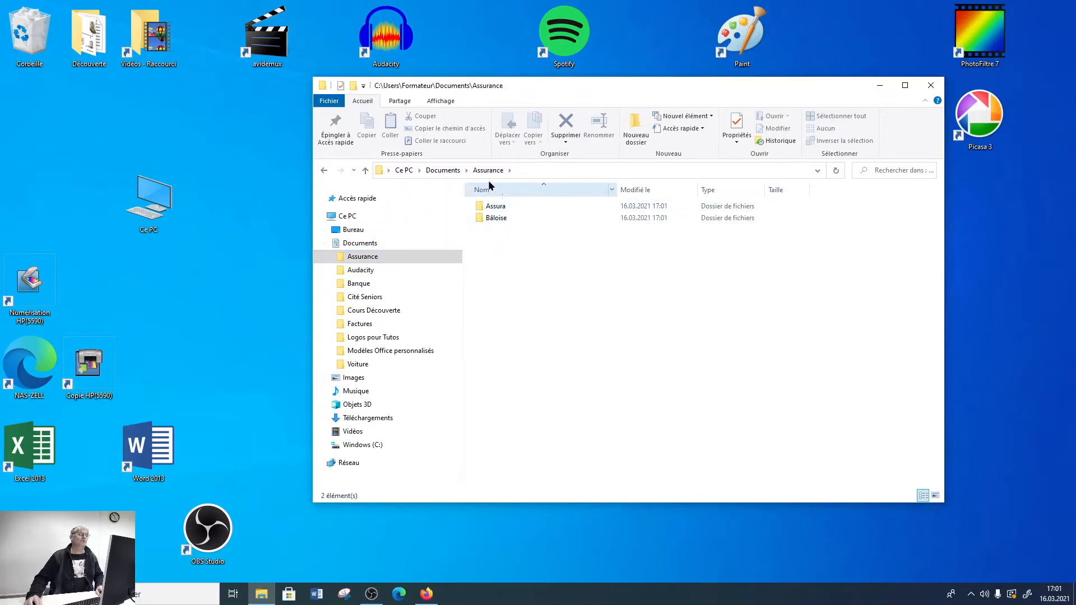
Step: Return to Documents and move the file Accident Opel.docx into the Assurance folder
left_click(324, 171)
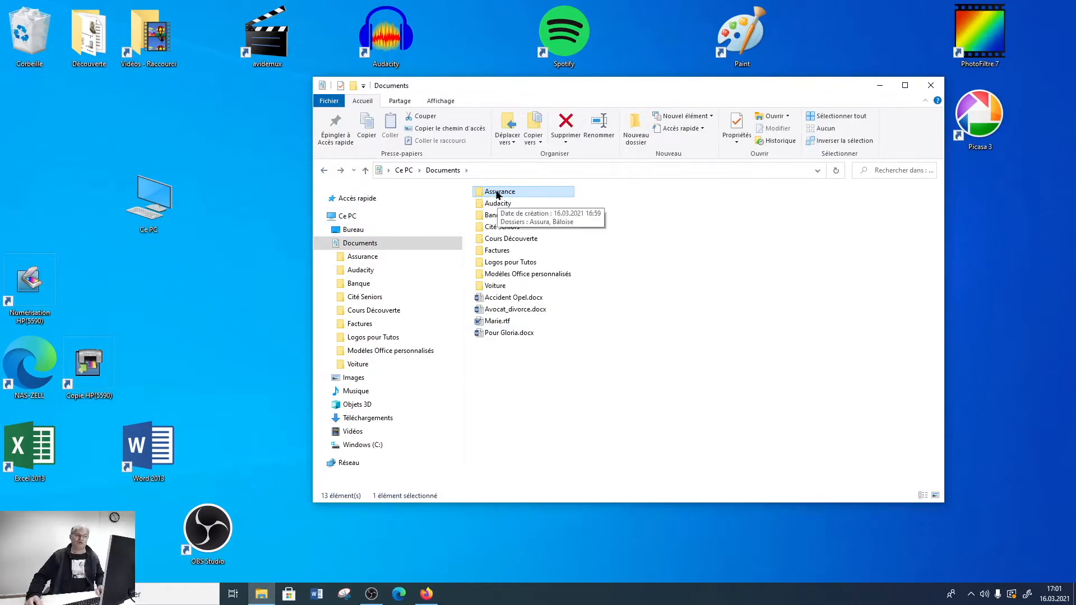
double_click(527, 191)
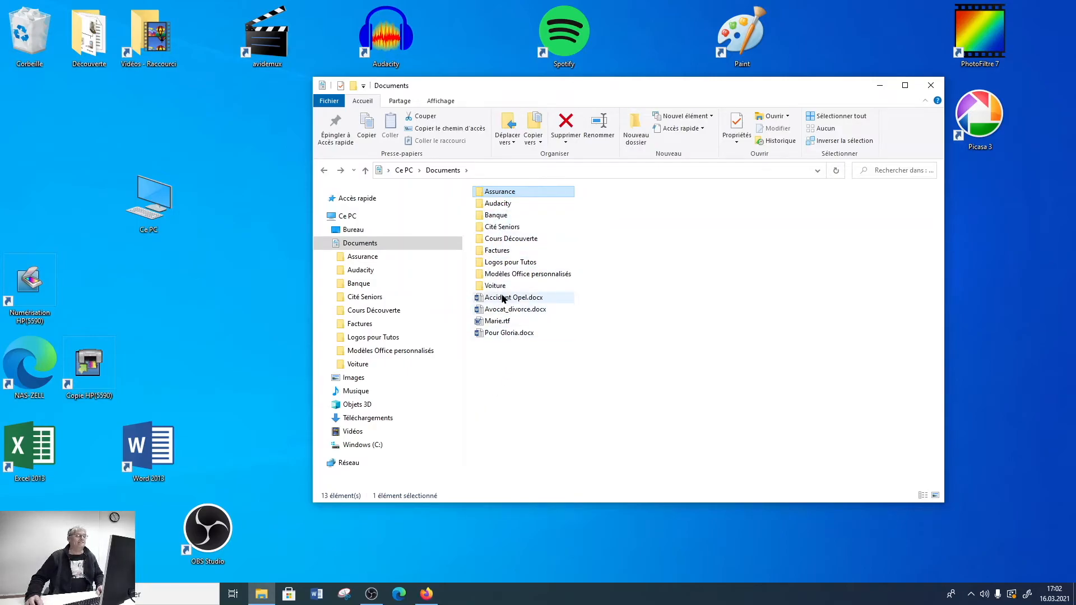
mouse_move(507, 301)
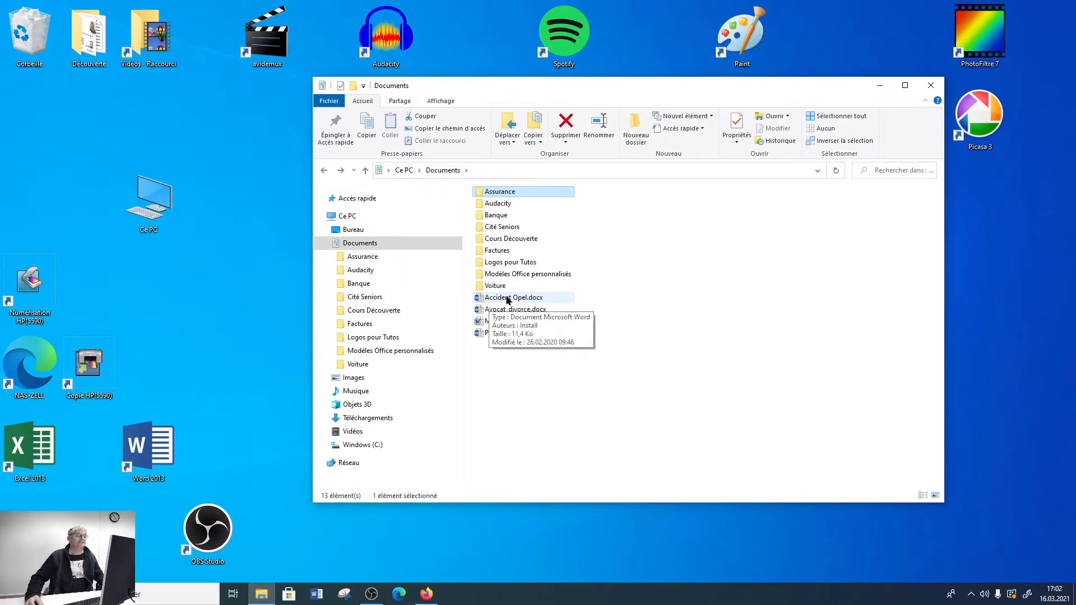
left_click(506, 300)
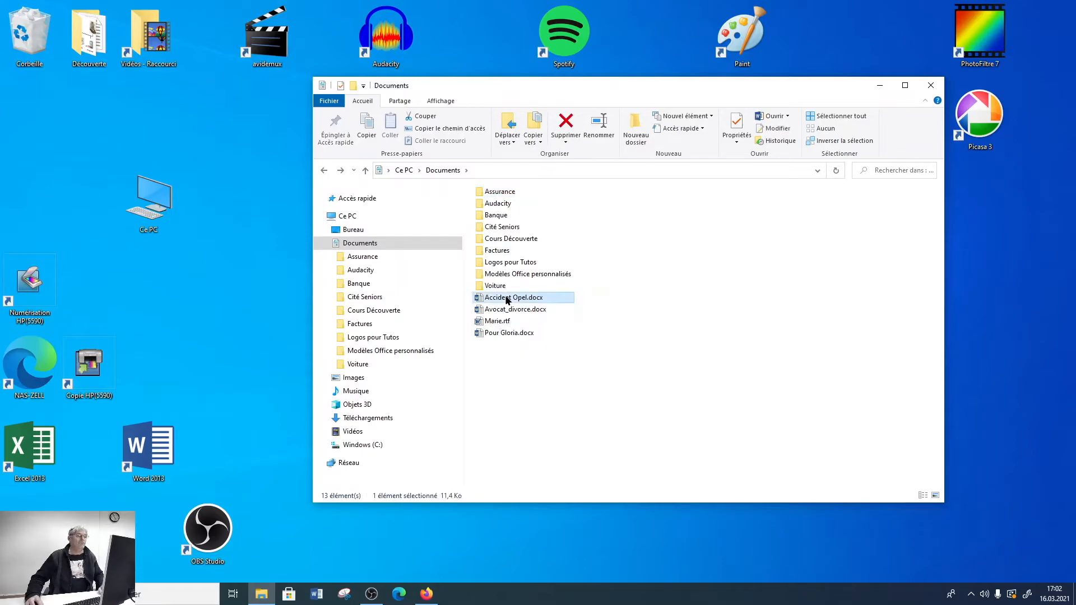
key("ctrl")
key("ctrl")
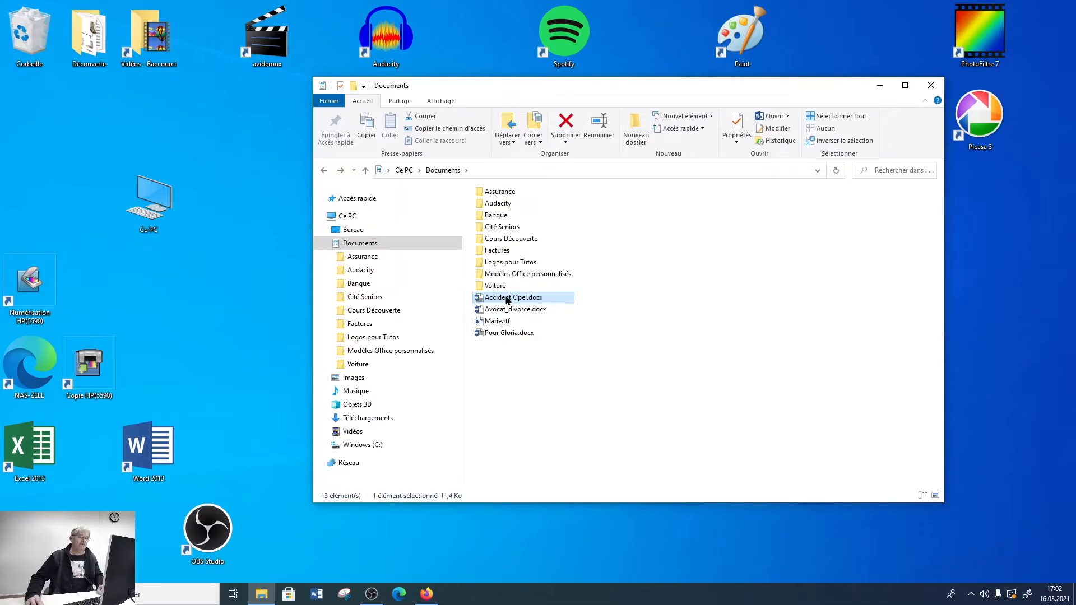
left_click_drag(506, 301, 515, 196)
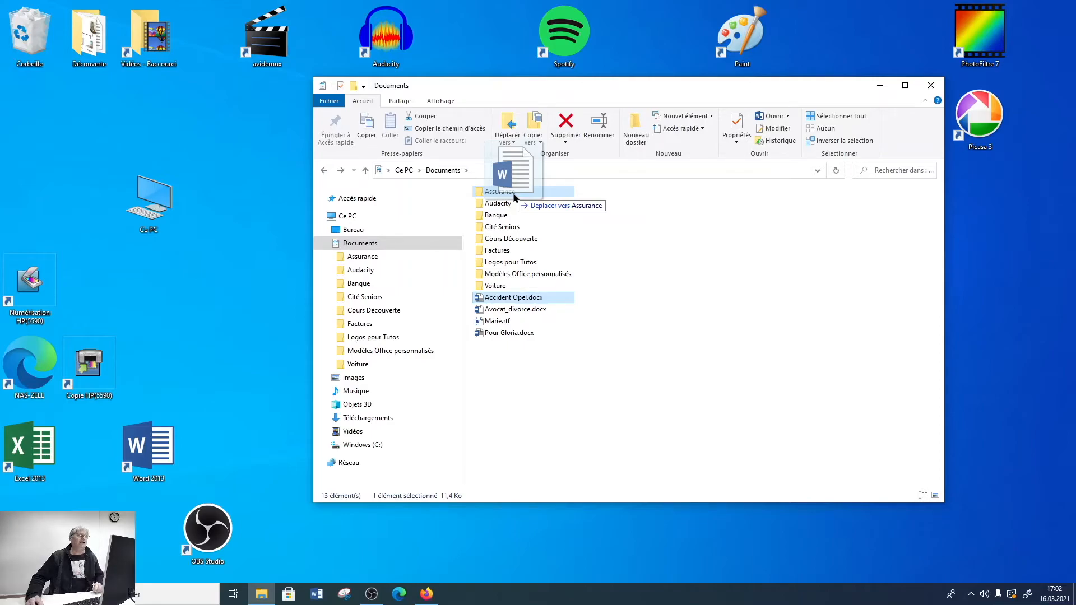
left_click_drag(514, 196, 515, 196)
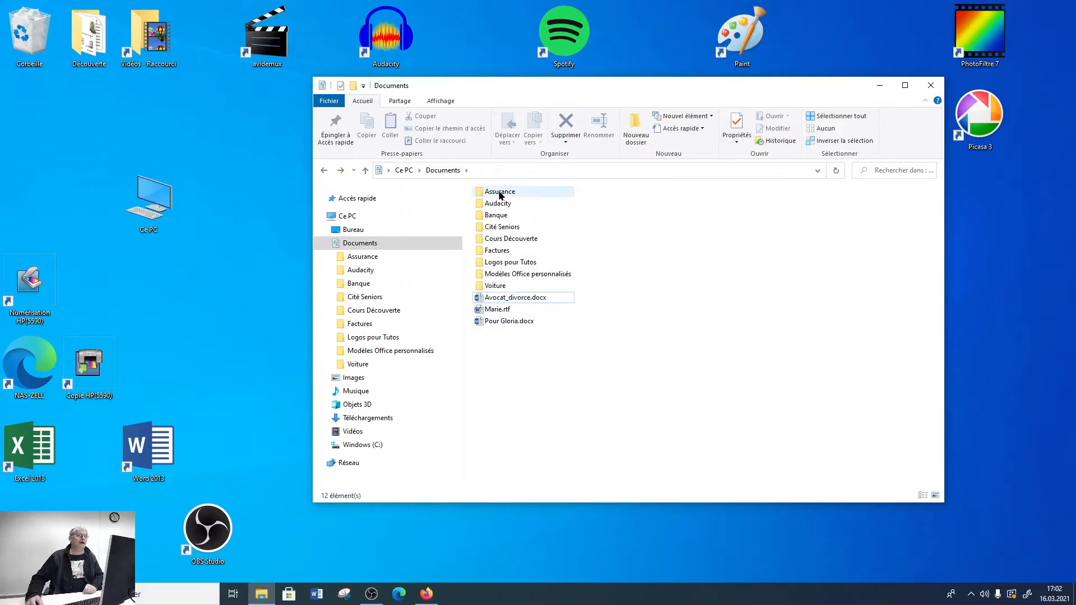
Step: Open the Assurance folder and move Accident Opel.docx into its Bâloise subfolder
mouse_move(501, 195)
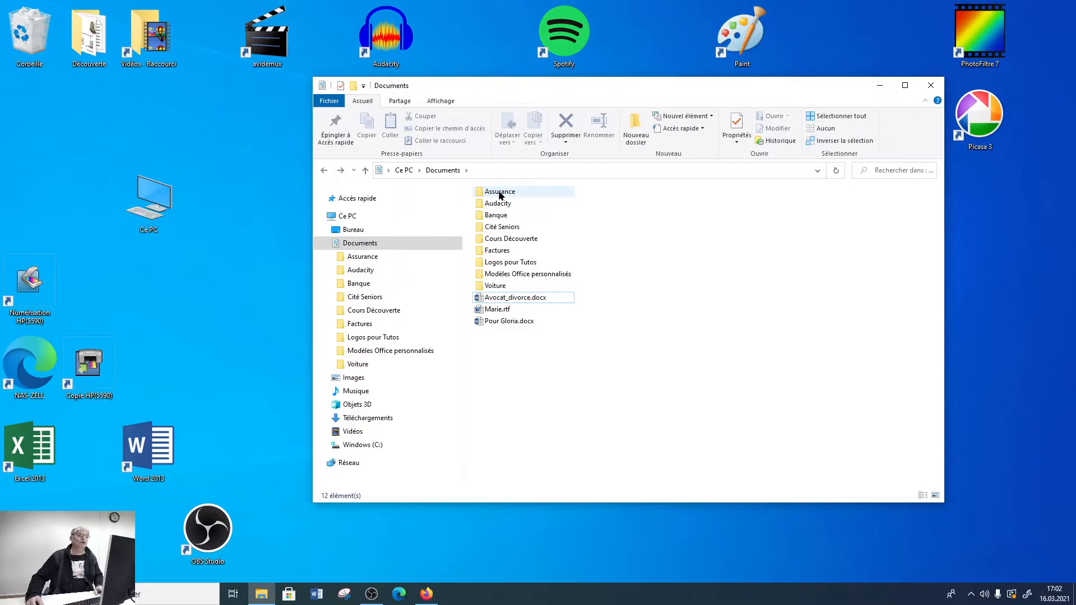
double_click(501, 194)
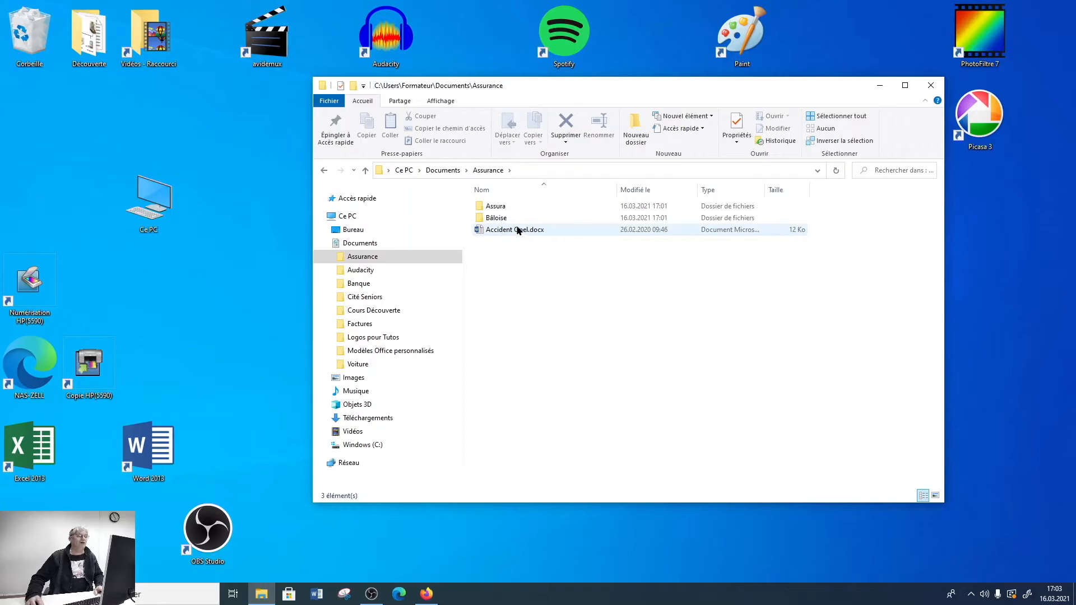
mouse_move(510, 232)
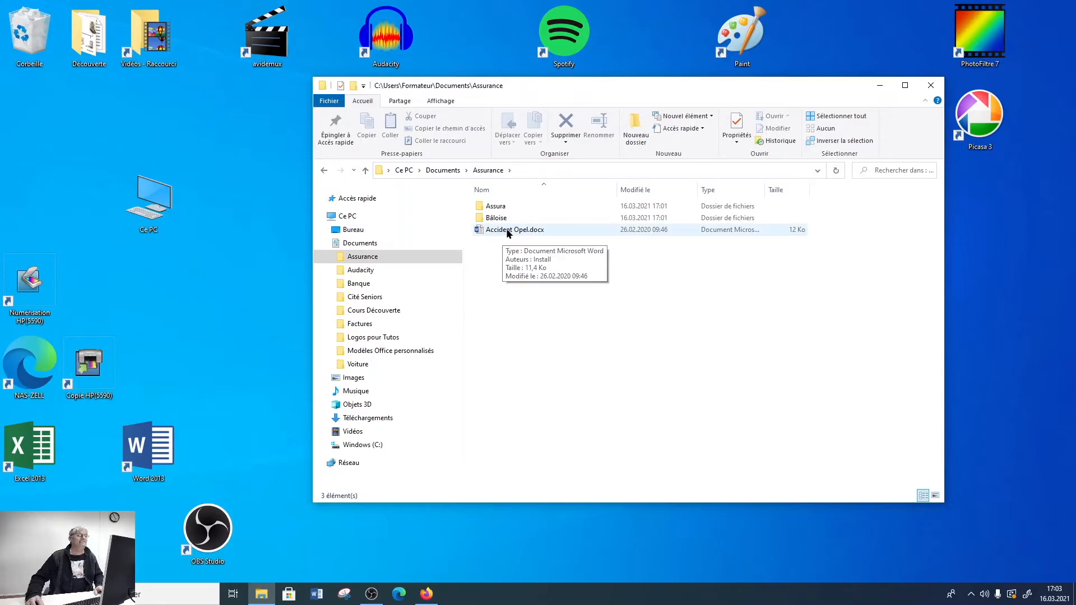
left_click(509, 234)
left_click_drag(509, 232, 502, 218)
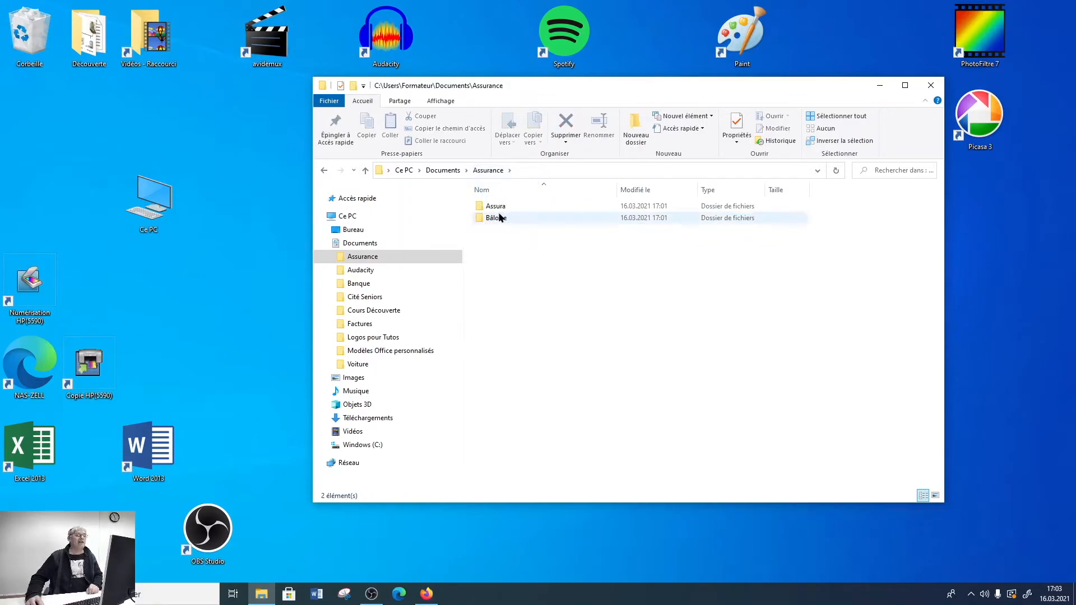
Step: Open the Bâloise subfolder to check its contents, and go back to the Documents folder
mouse_move(495, 219)
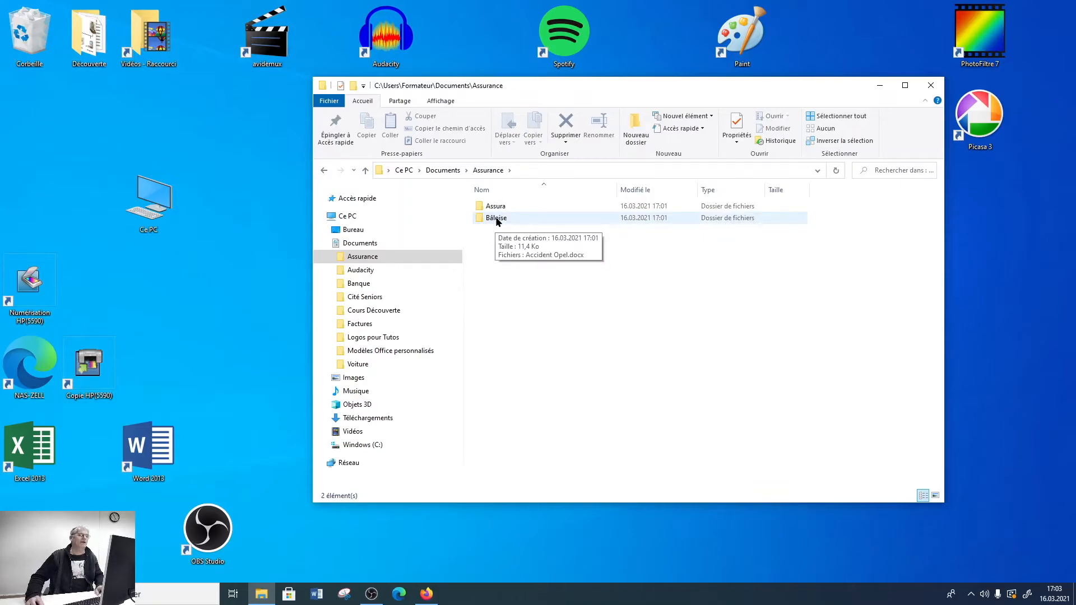
double_click(496, 220)
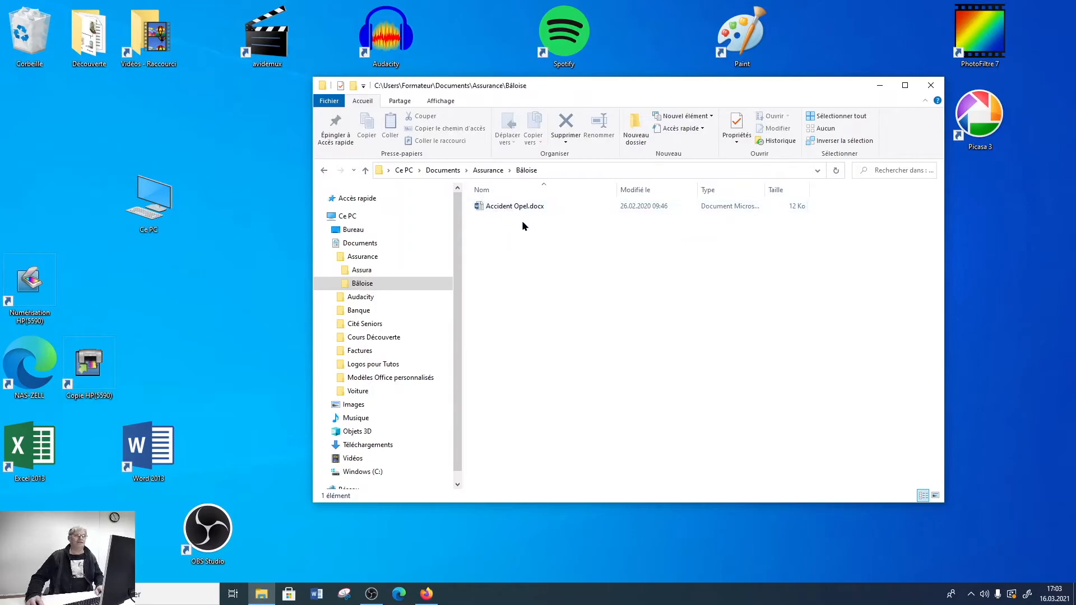
mouse_move(513, 210)
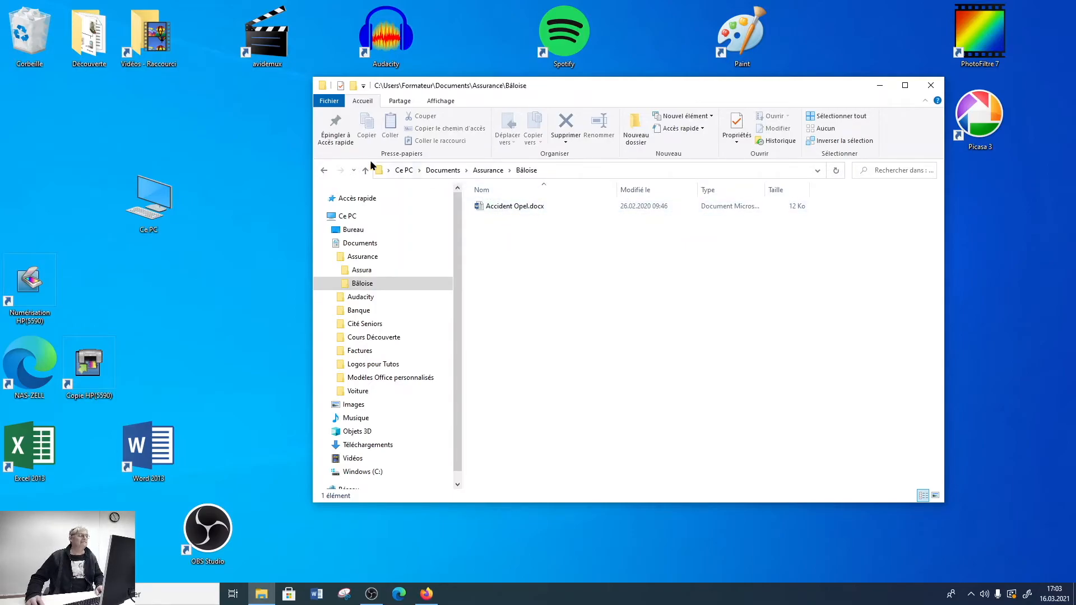
left_click(324, 171)
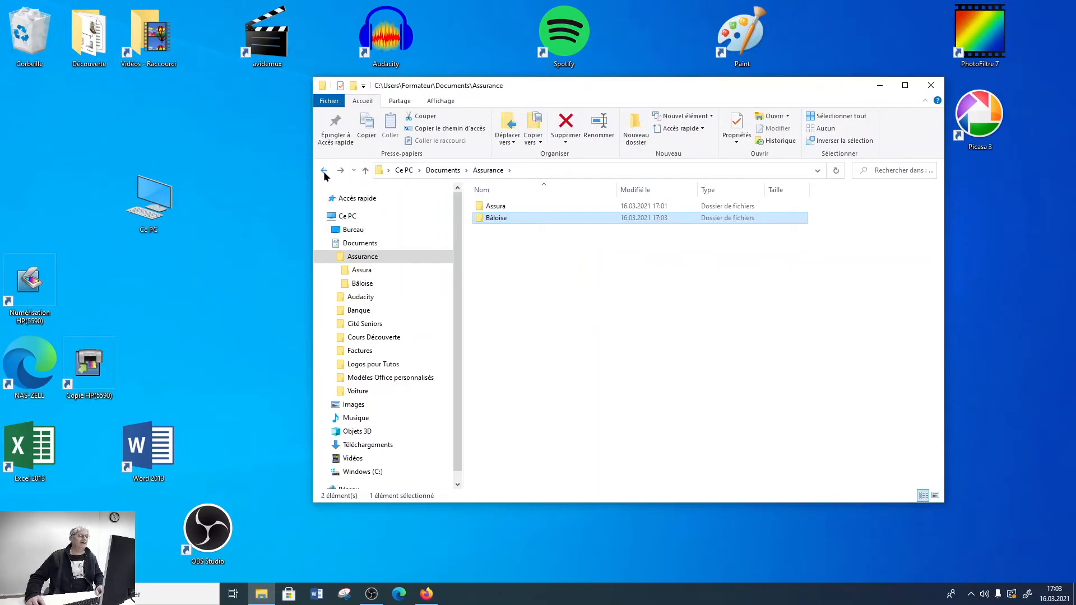
left_click(325, 171)
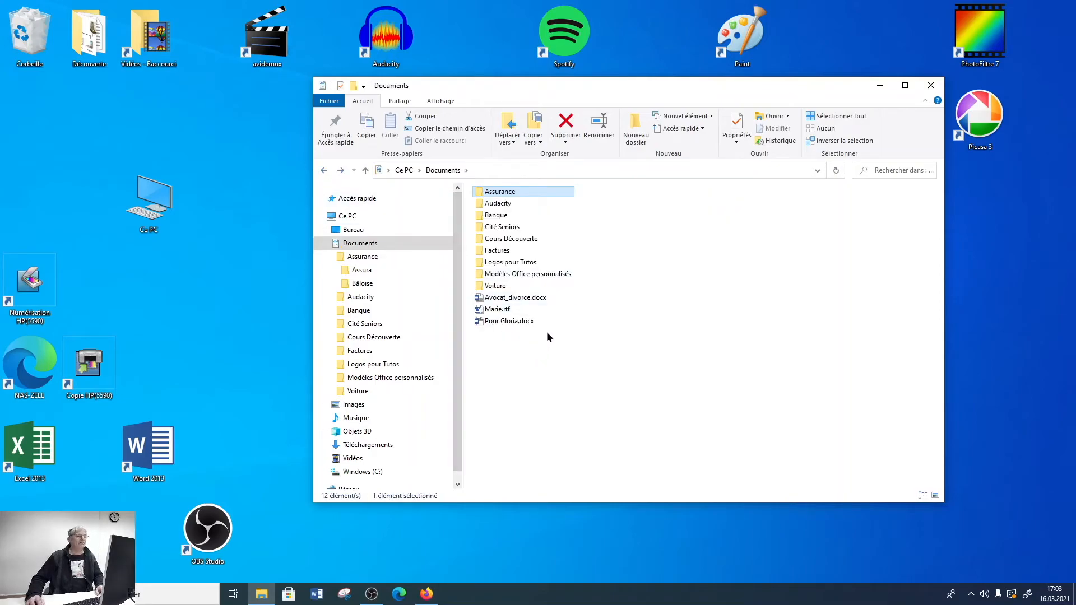
Step: Move the RTF file from Documents into the Factures folder
left_click(495, 311)
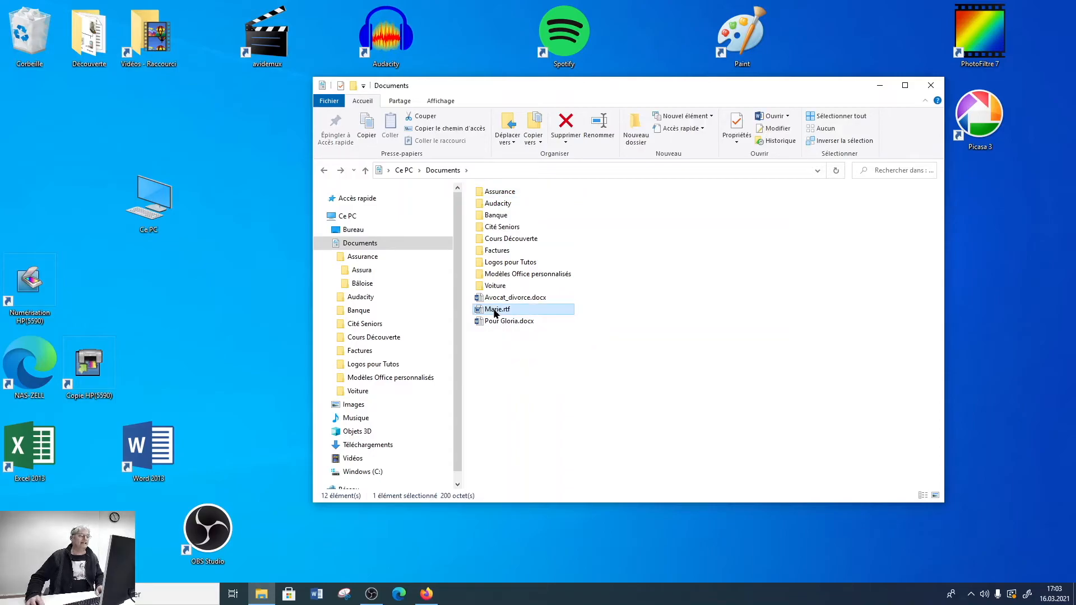
left_click_drag(496, 313, 525, 253)
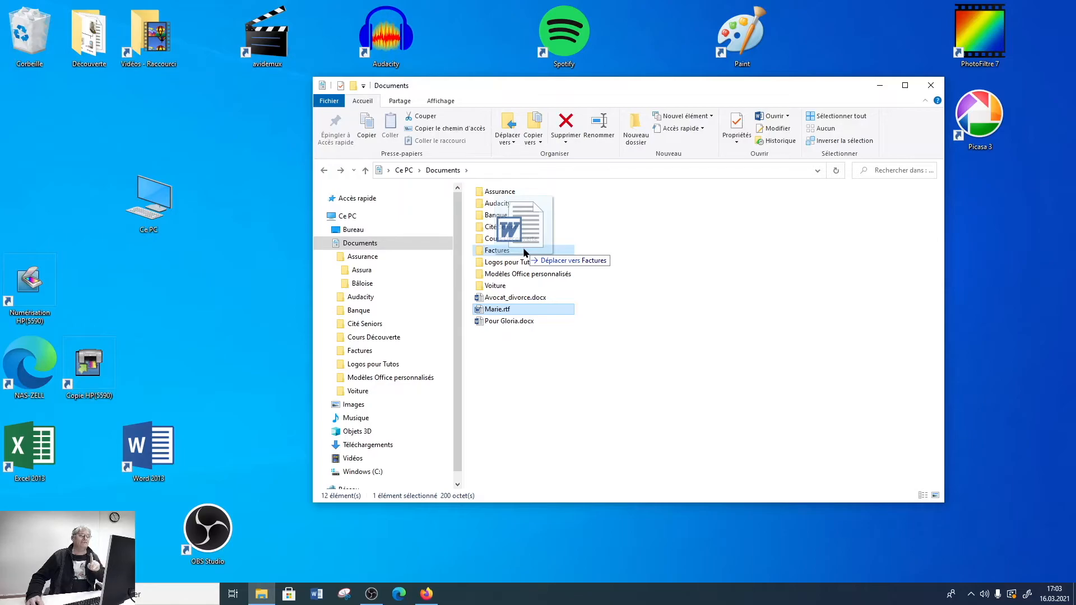
left_click_drag(525, 253, 525, 253)
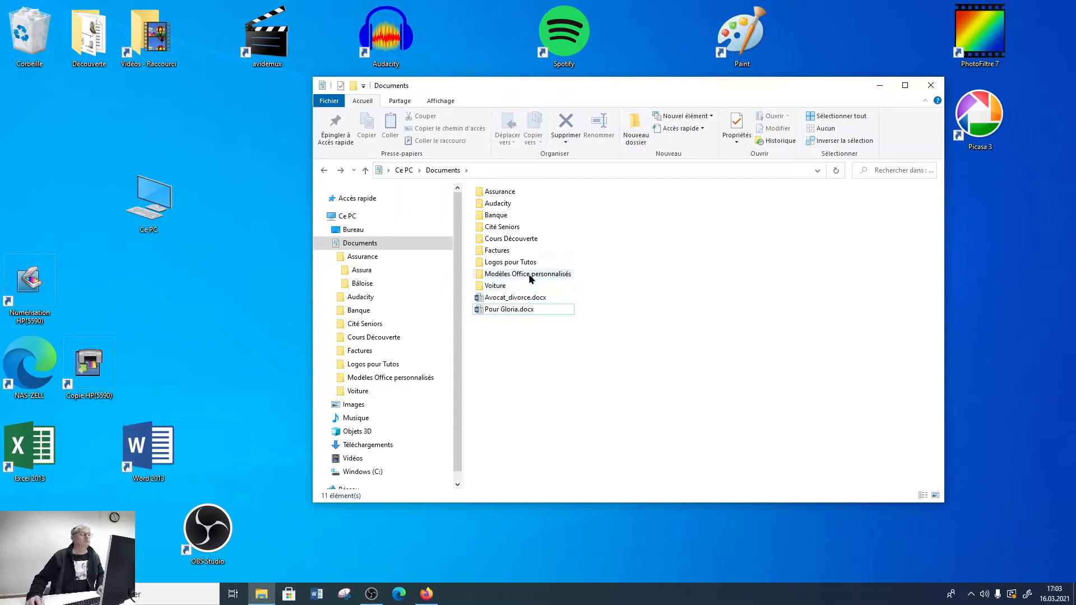
Step: Move Avocat_divorce.docx from Documents into the Banque folder, and close the File Explorer window
left_click(514, 302)
left_click_drag(513, 301, 510, 218)
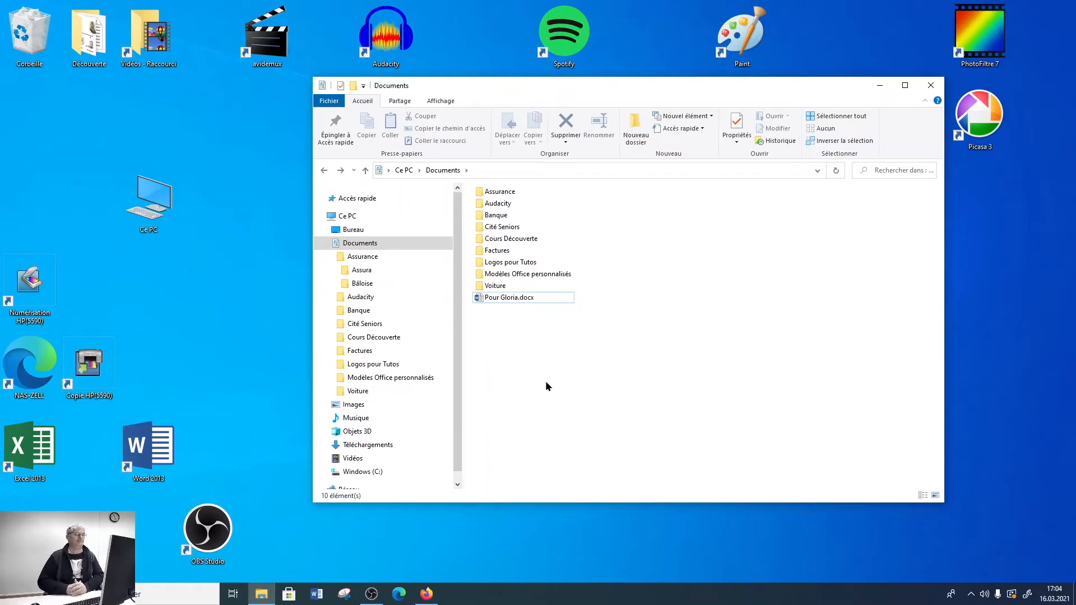
left_click(929, 88)
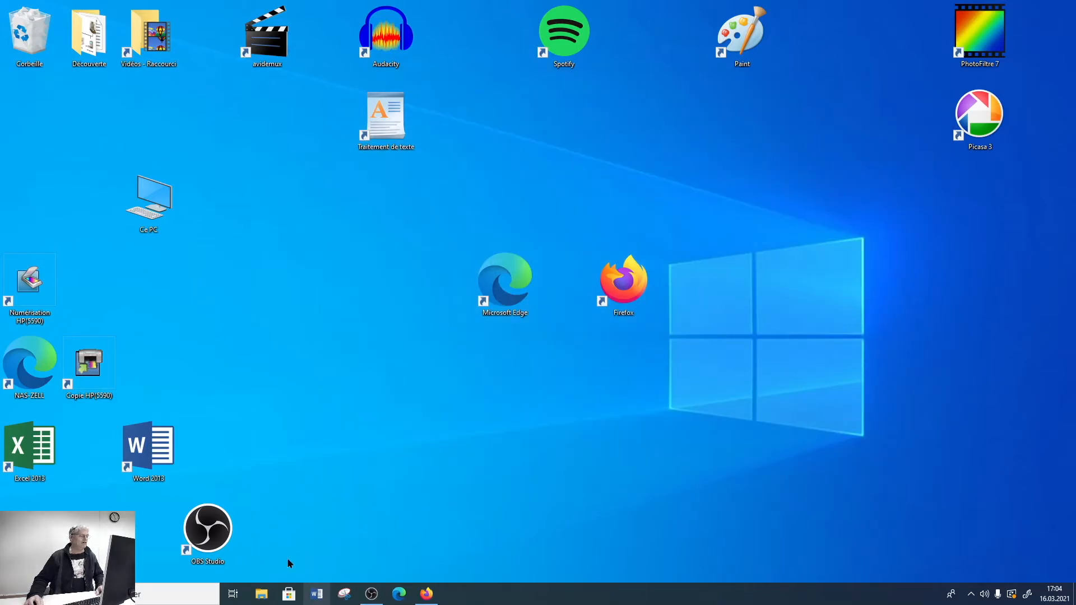
Step: Start Word 2013 and write the filler text "Jfpkjawkjaskfjakàjfawkjflakàsjkàawefawdffwd" with "Vegegtgwetgh4wthgw" on a second line of the blank document
double_click(149, 454)
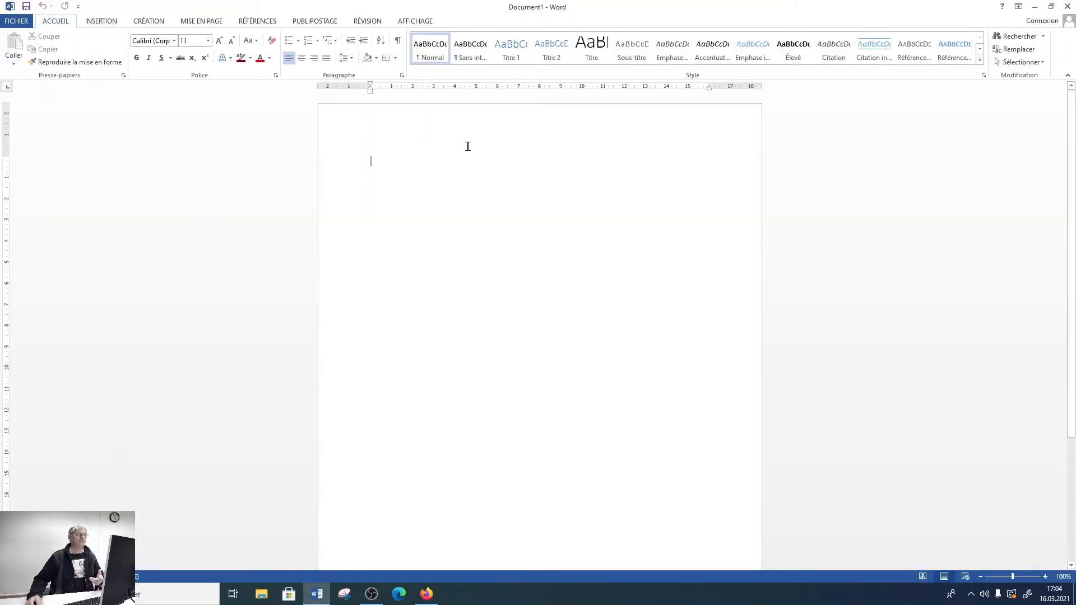
type("jfpkjawkjaskf")
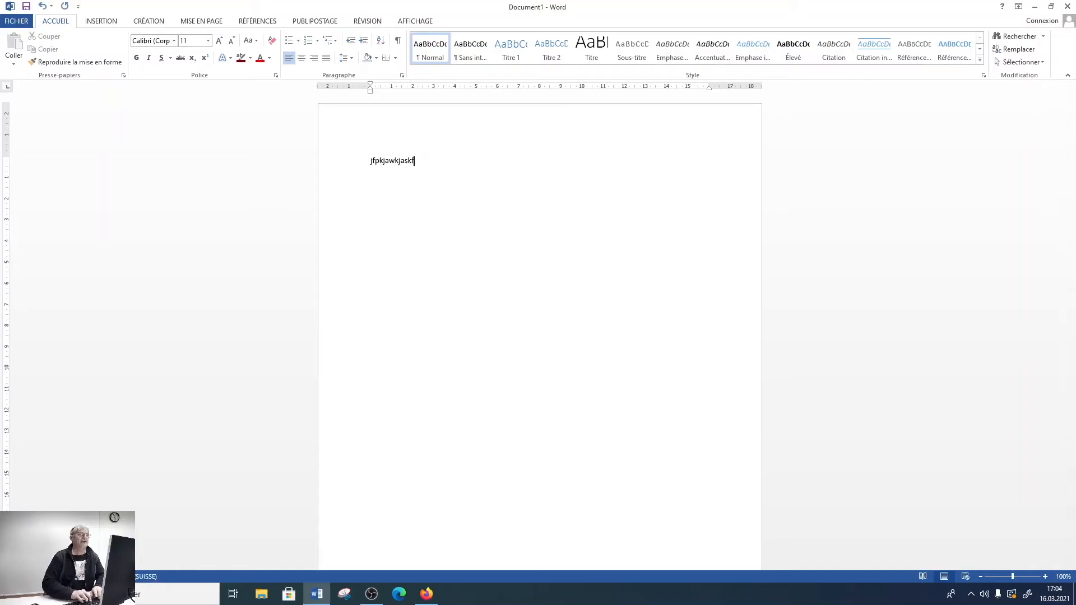
type("jakàjfawkjflakàsjkàawefawdffwd")
key("Return")
type("Vegegtgwetgh4wthgw")
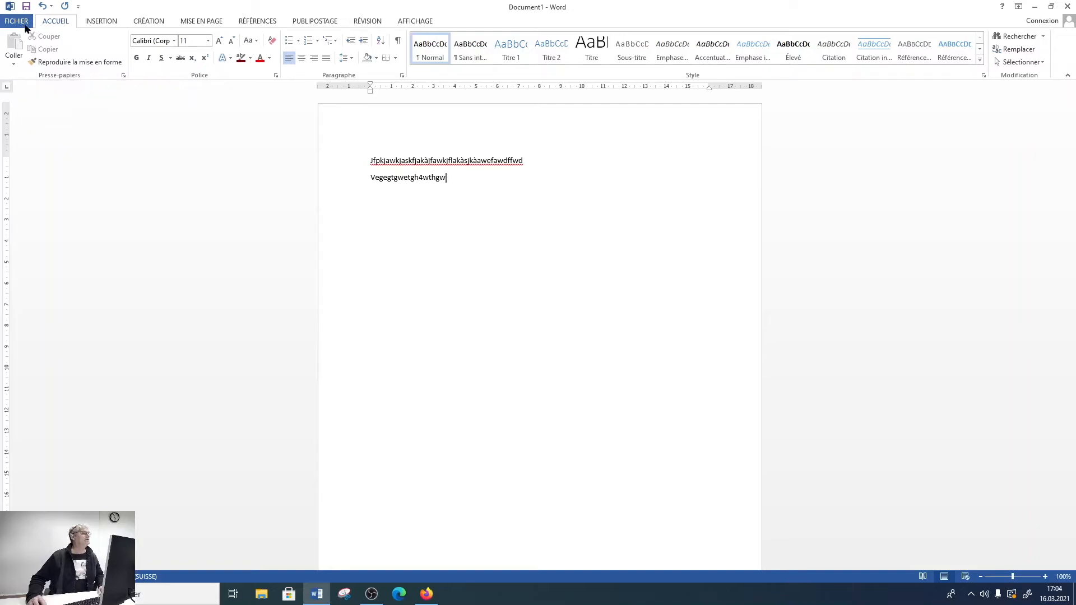
Step: Start saving the new document and browse the computer for a save location
key("ctrl")
key("ctrl")
key("ctrl")
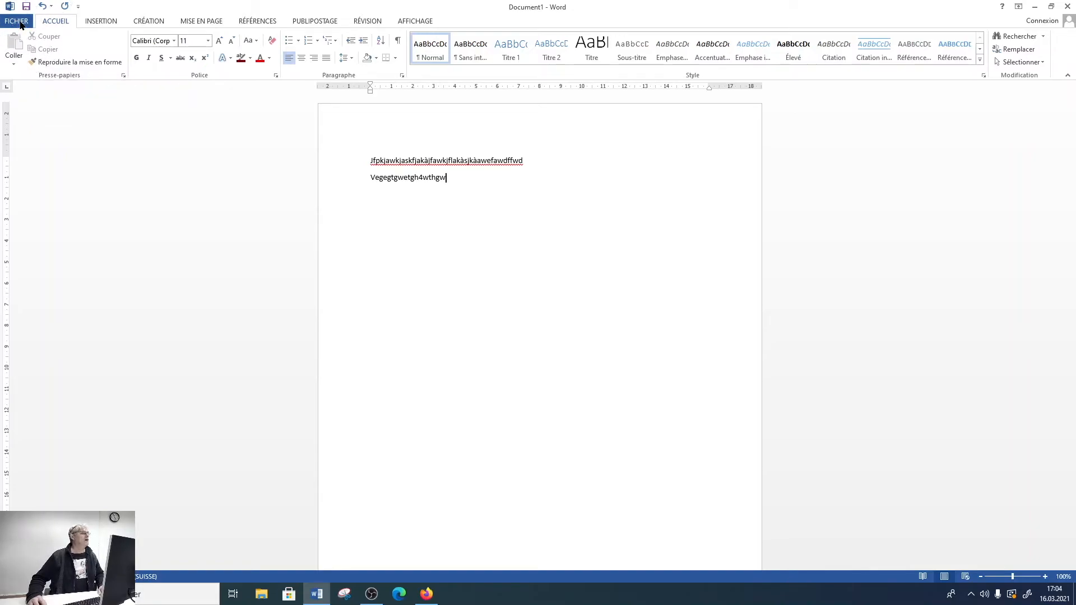
left_click(20, 25)
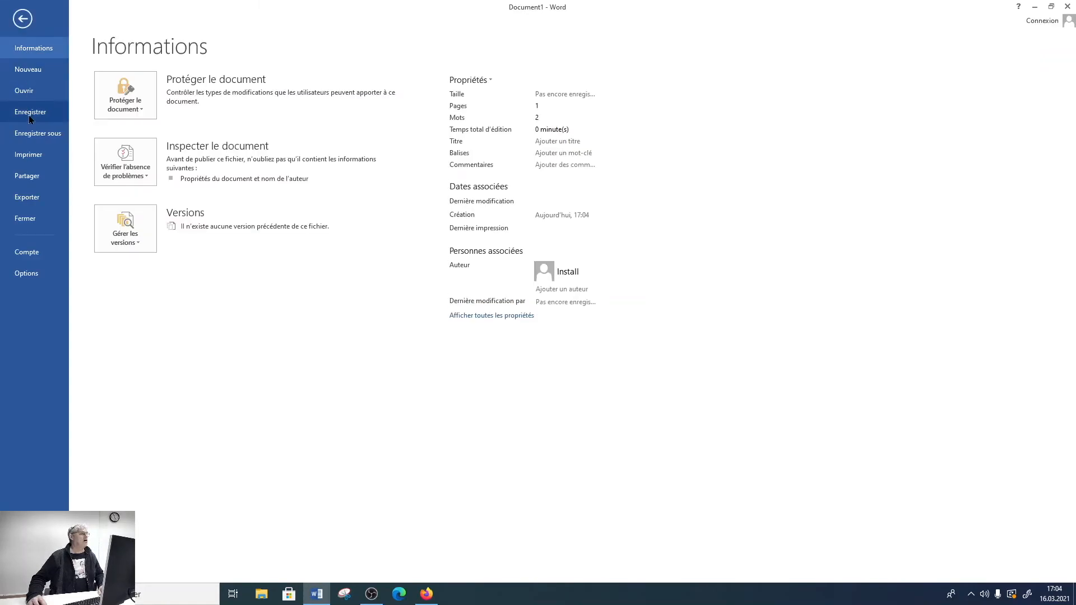
key("ctrl")
key("ctrl")
left_click(32, 115)
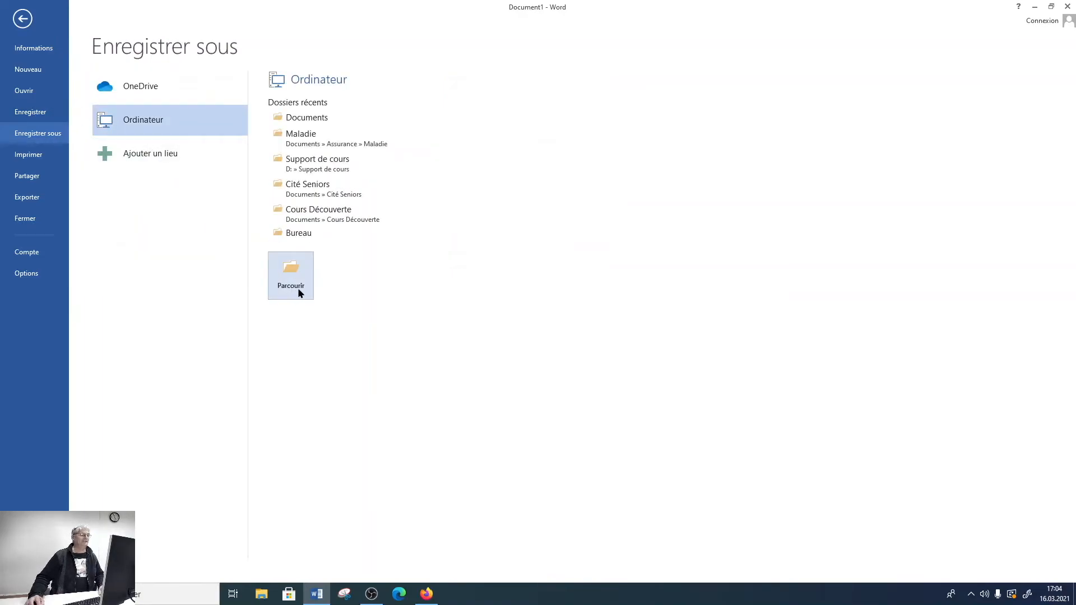
key("ctrl")
key("ctrl")
key("ctrl")
key("ctrl")
key("ctrl")
key("ctrl")
left_click(292, 283)
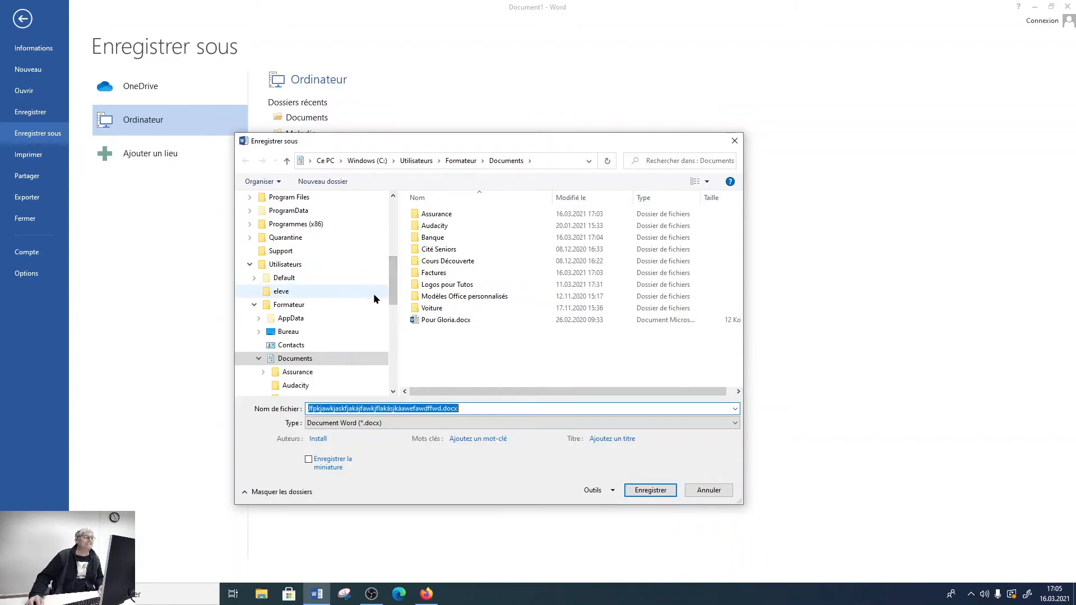
Step: Choose the Banque folder inside Documents under Ce PC as the save location
left_click(393, 290)
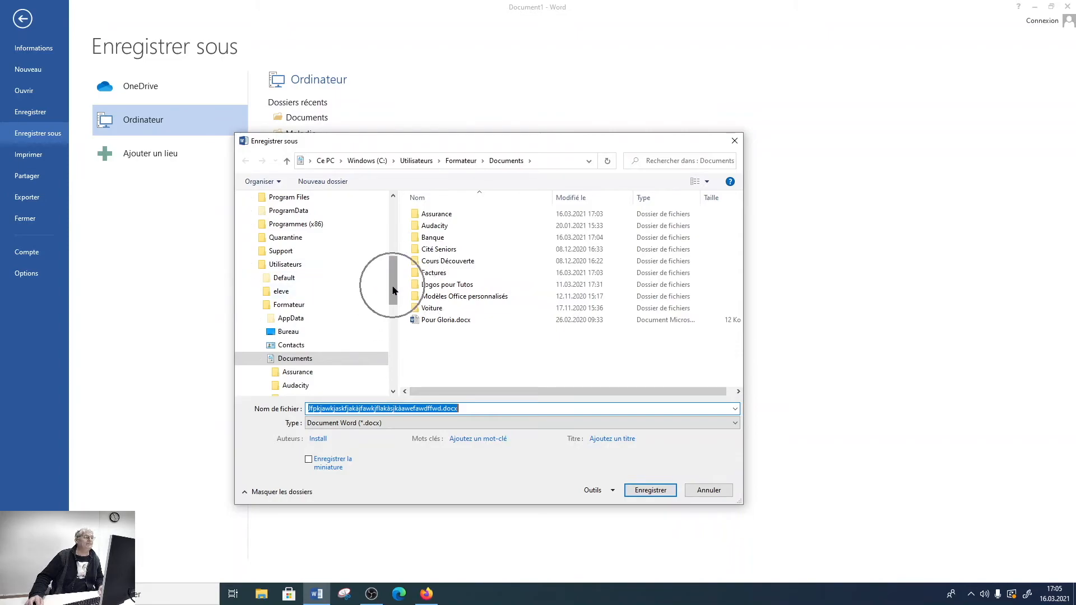
left_click_drag(393, 292, 392, 221)
left_click(393, 233)
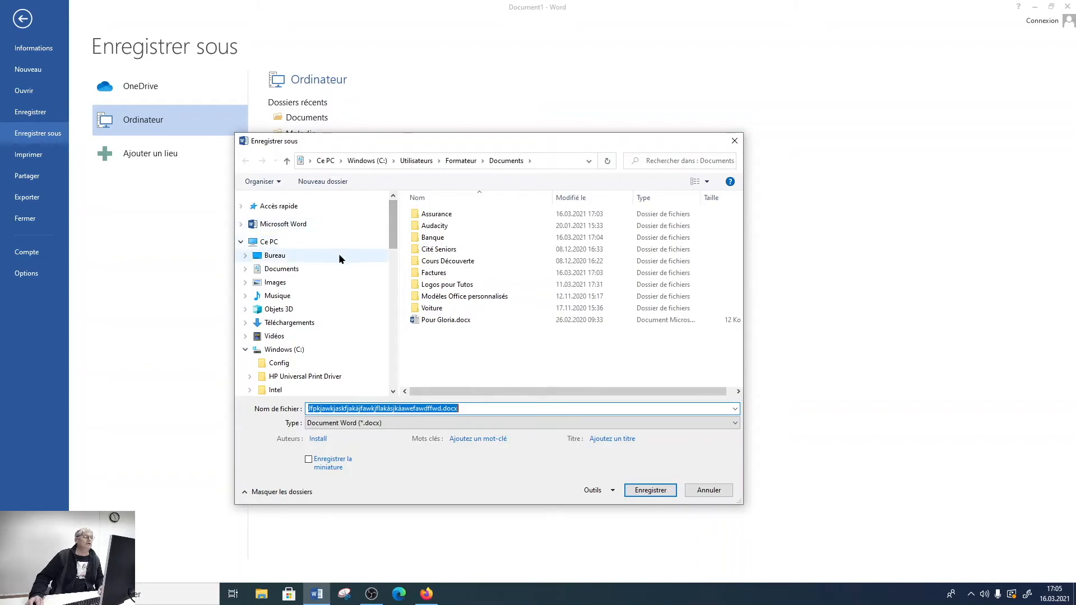
left_click(282, 273)
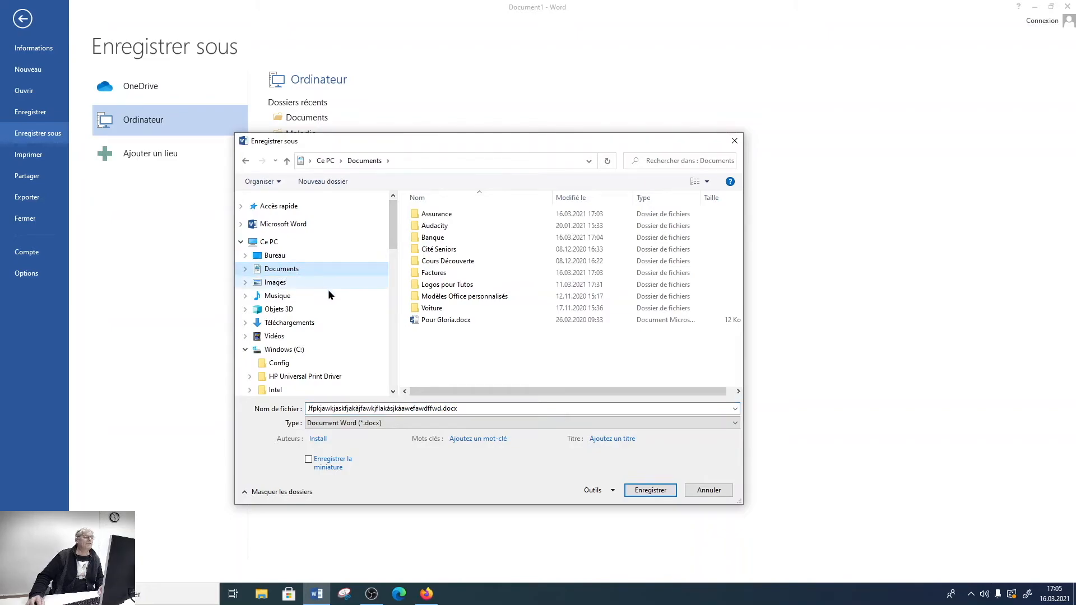
left_click(432, 238)
double_click(432, 238)
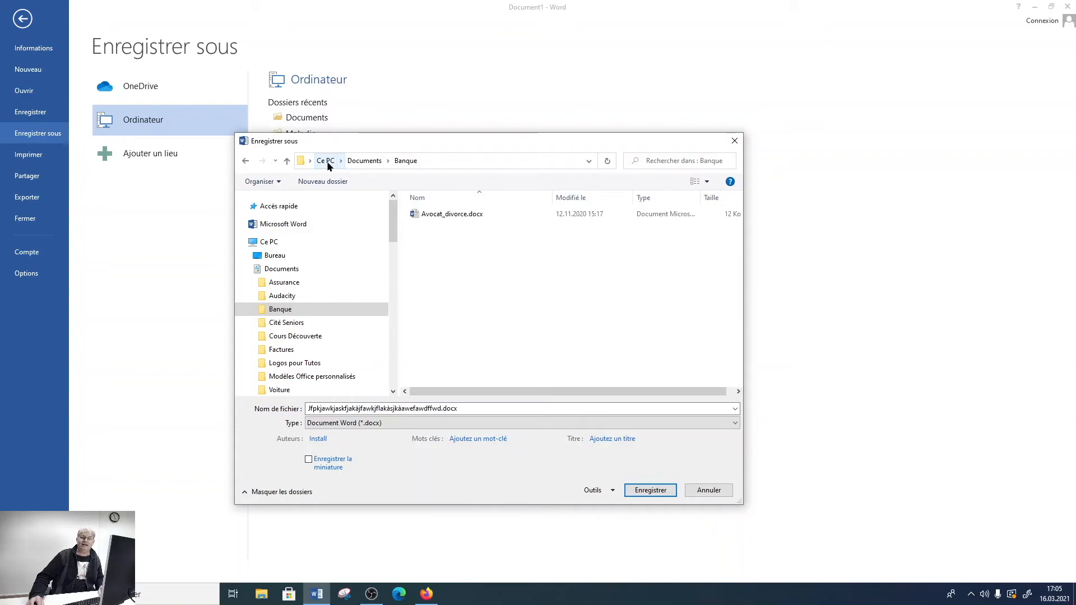
key("ctrl")
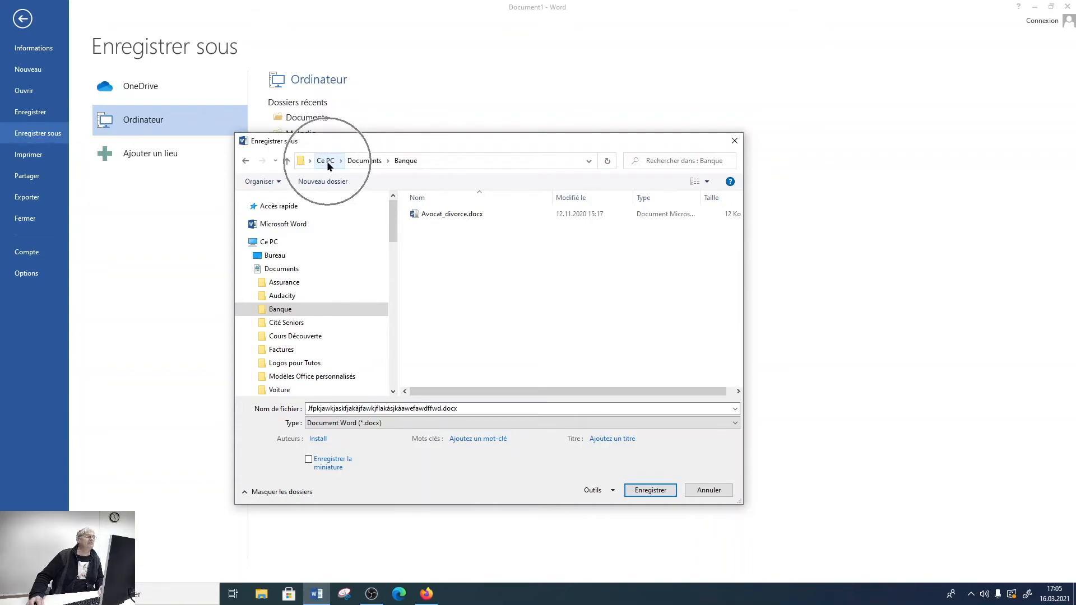
key("ctrl")
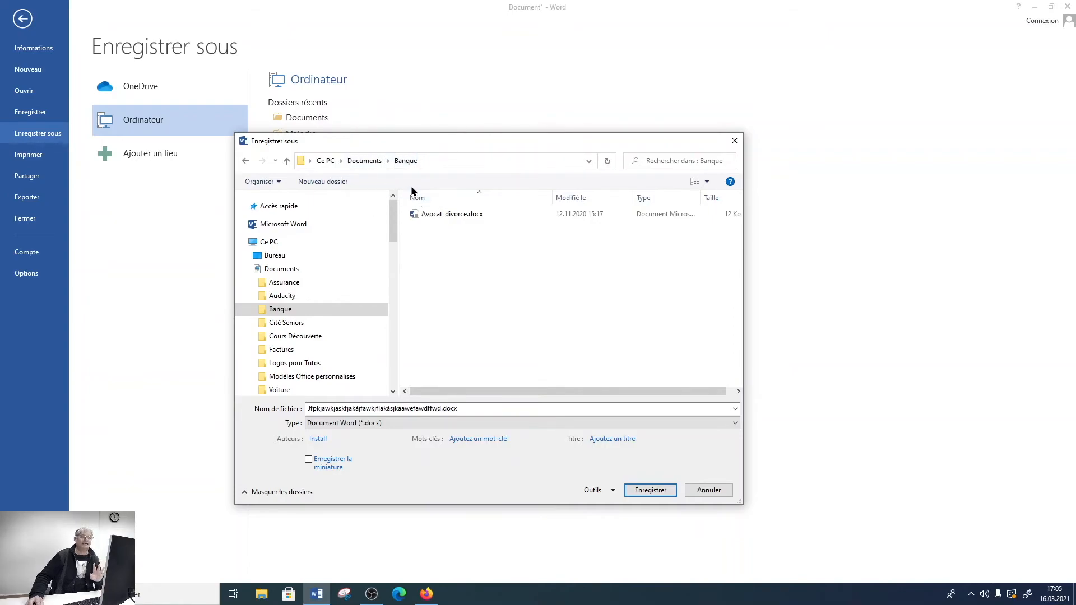
key("ctrl")
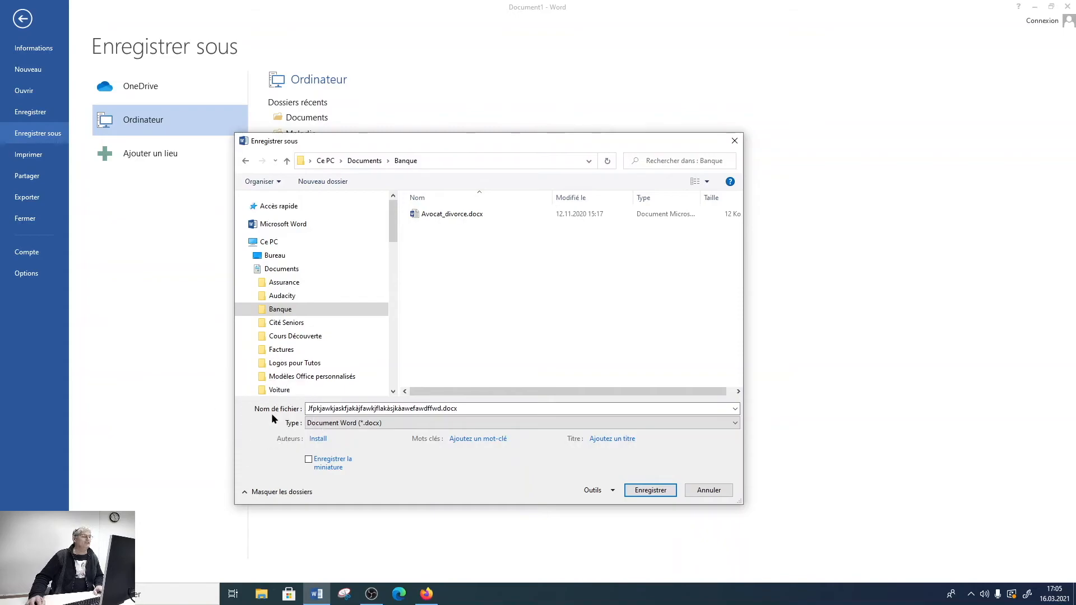
key("ctrl")
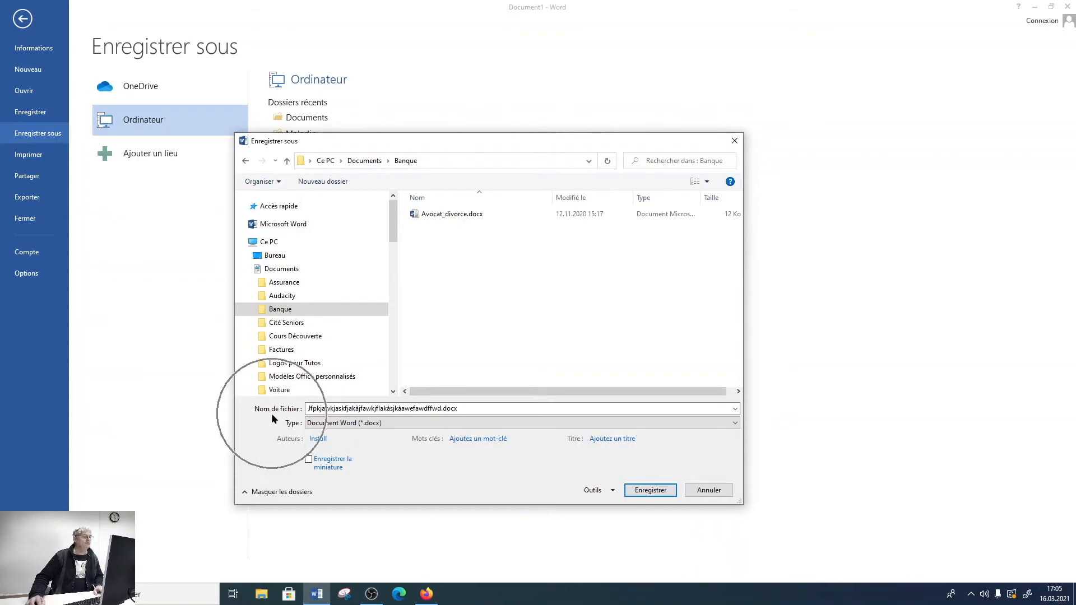
Step: Name the file "Essai écriture banque", save it as a Word document, and close Word
left_click(395, 408)
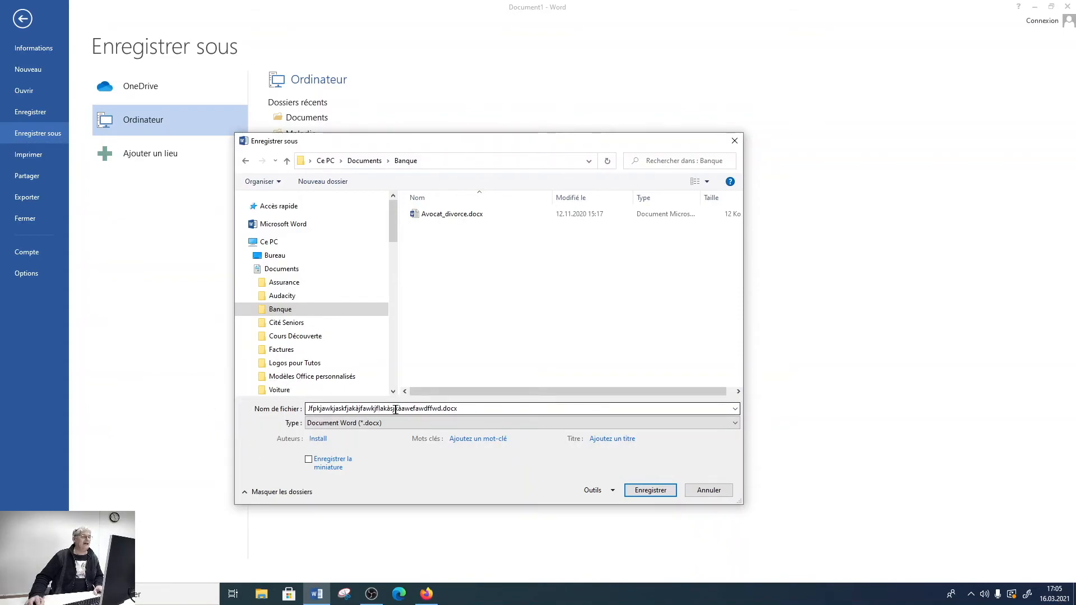
double_click(472, 409)
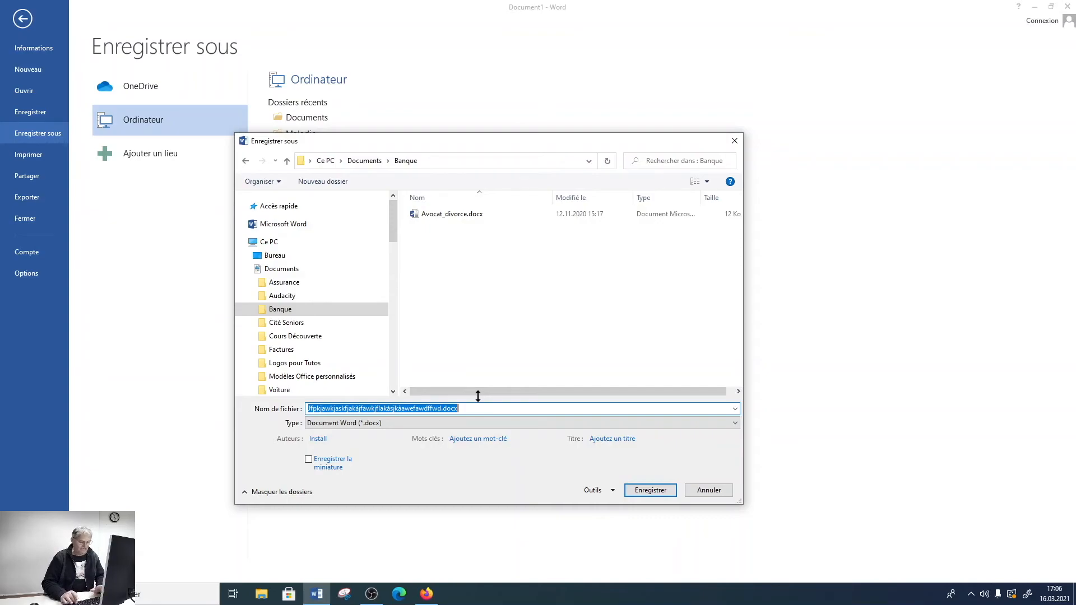
type("Essai écriture b")
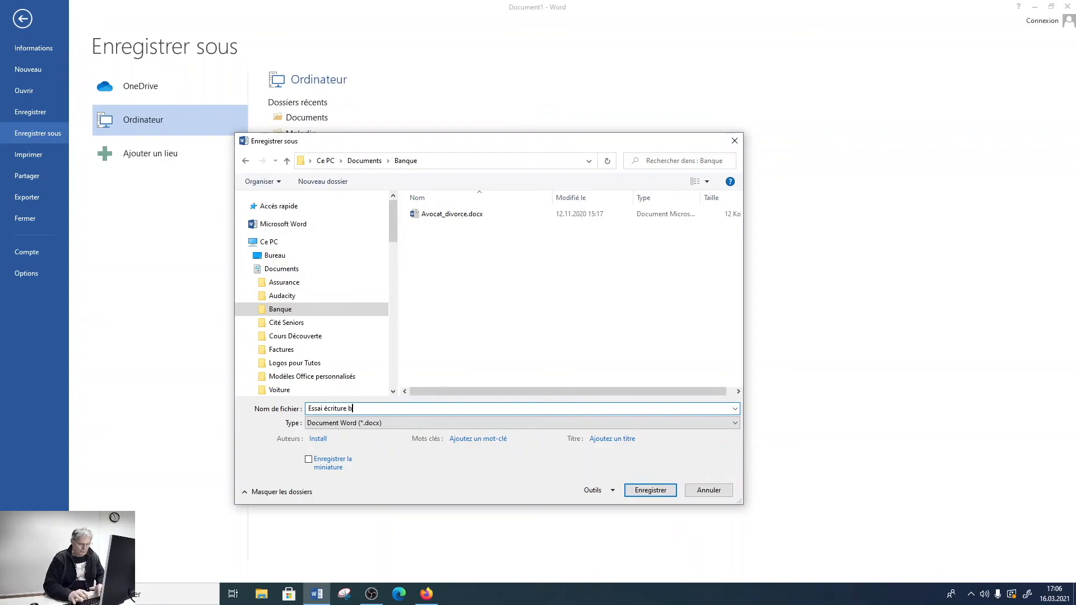
type("anque")
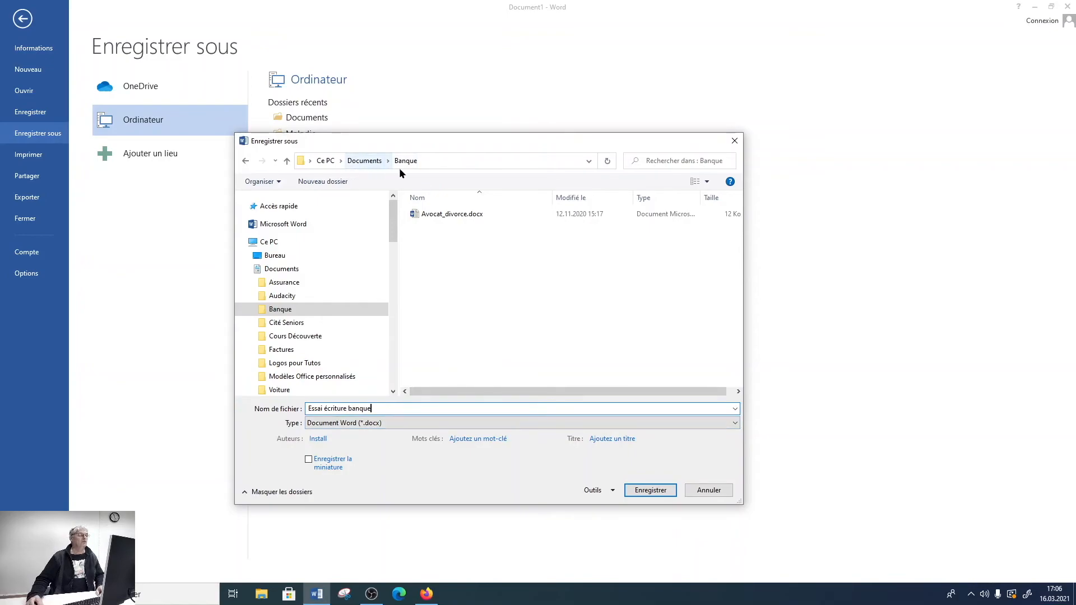
left_click(334, 413)
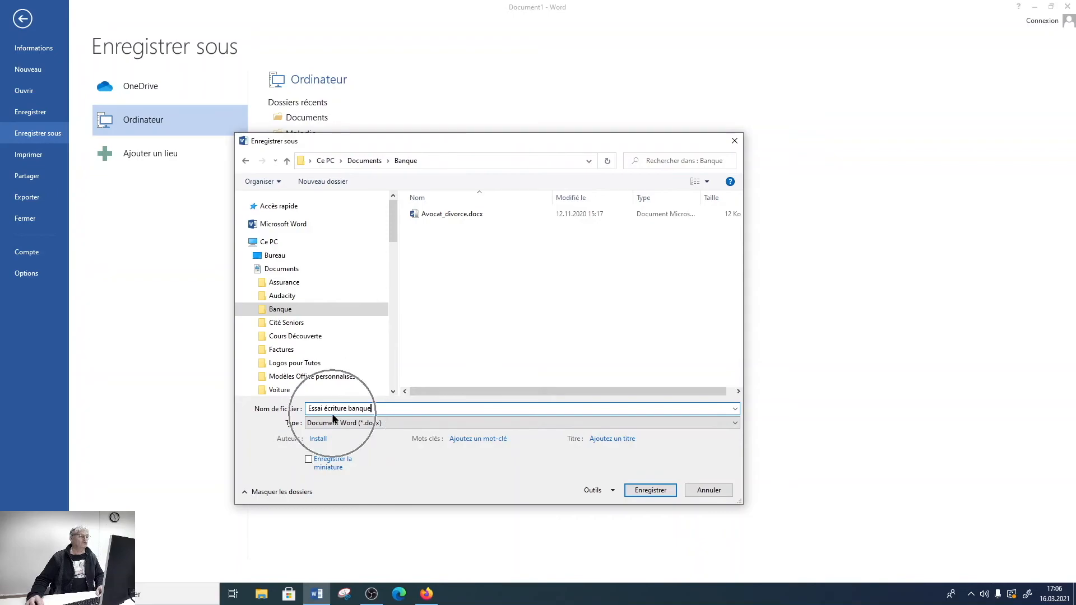
left_click(651, 499)
left_click(652, 500)
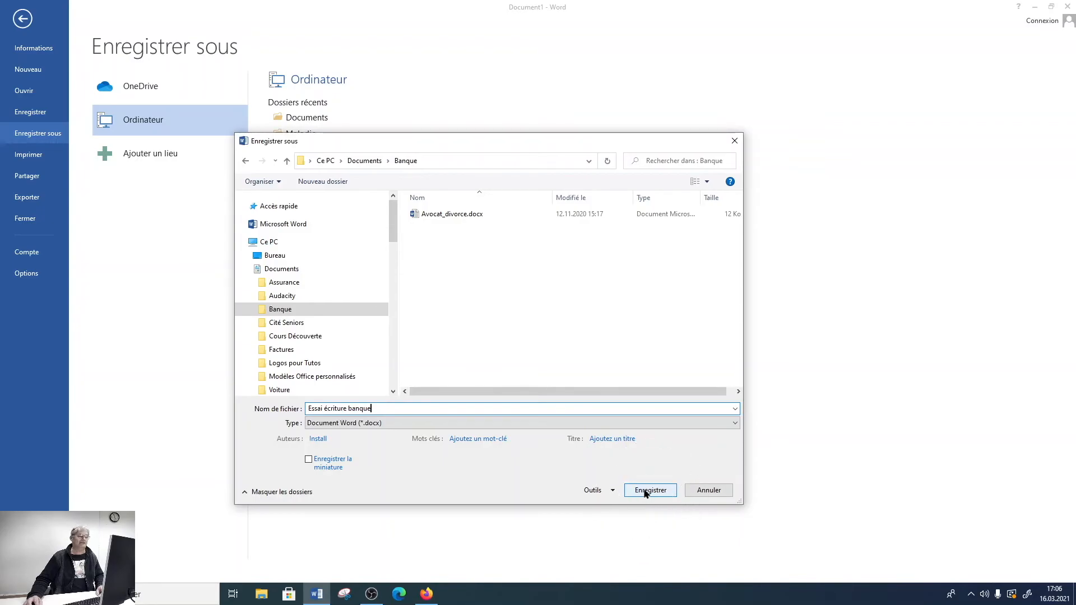
left_click(646, 491)
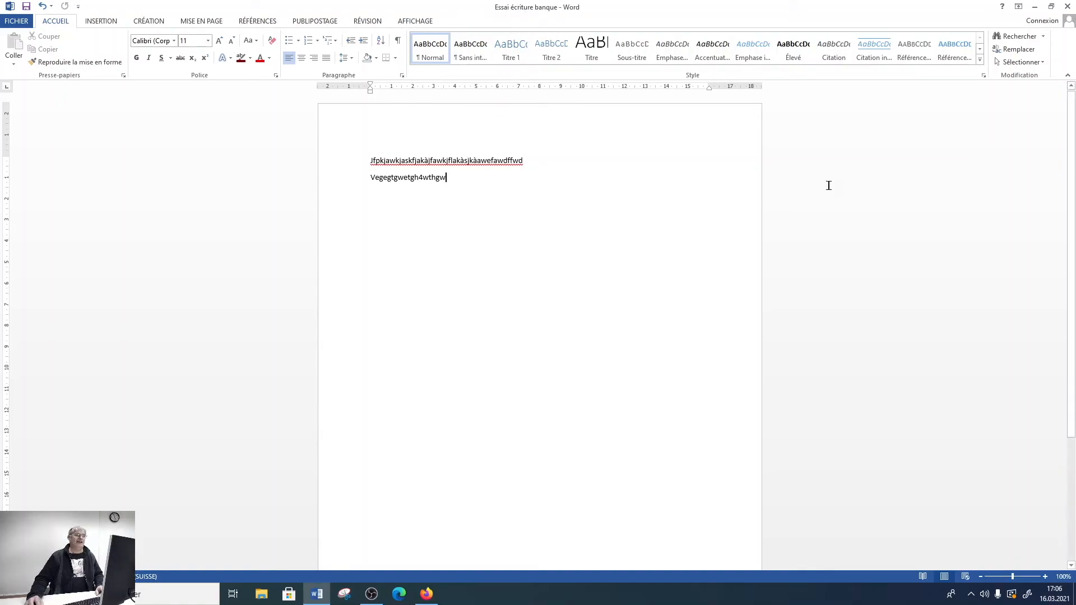
left_click(1066, 8)
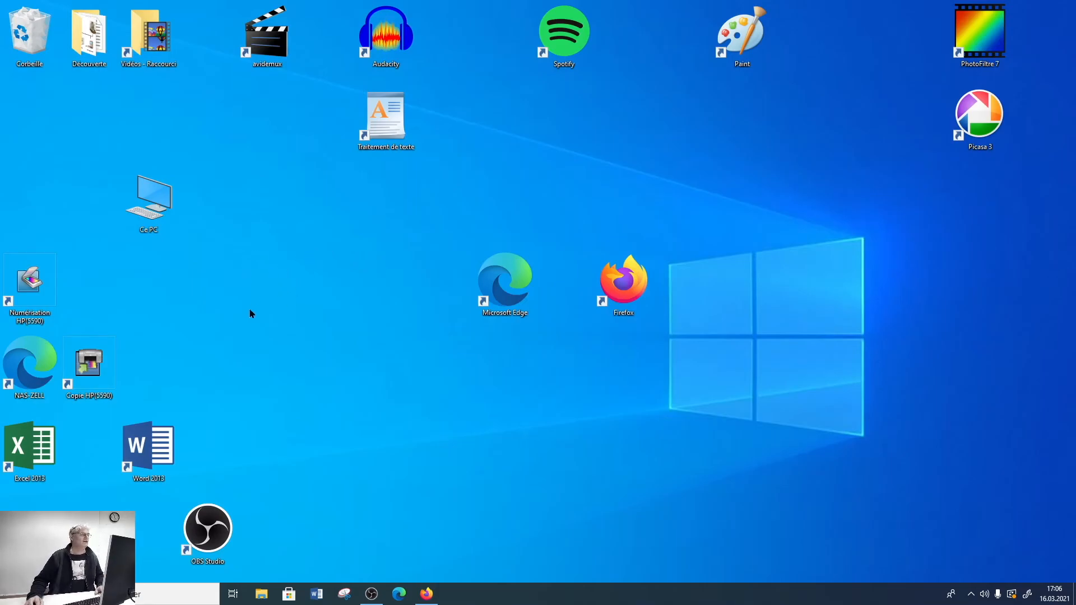
Step: Open the Banque folder in Documents from Ce PC to check for the saved file, and close the window
left_click(156, 199)
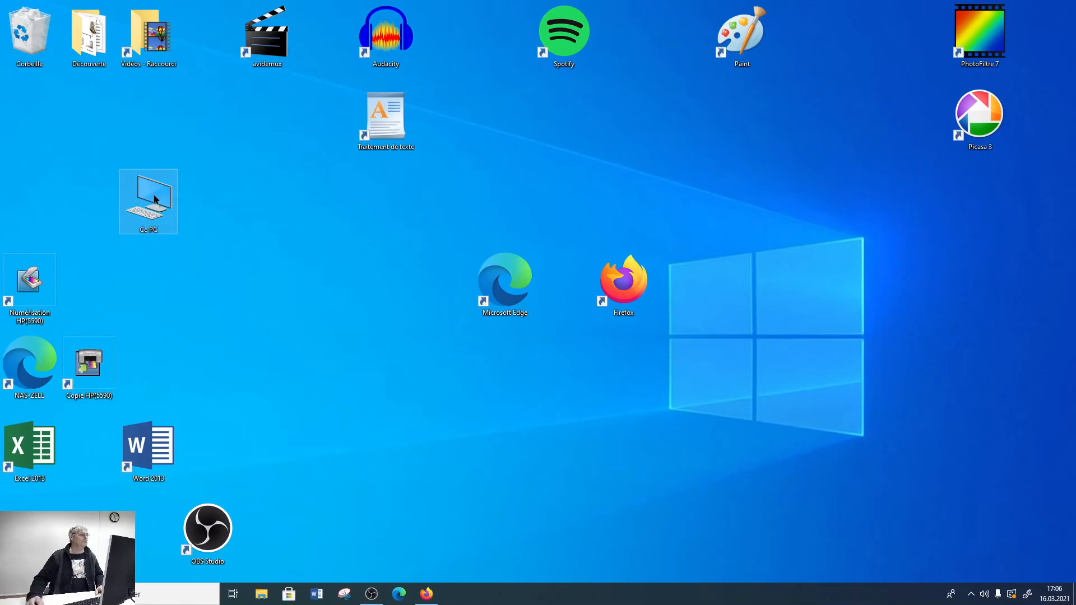
double_click(156, 200)
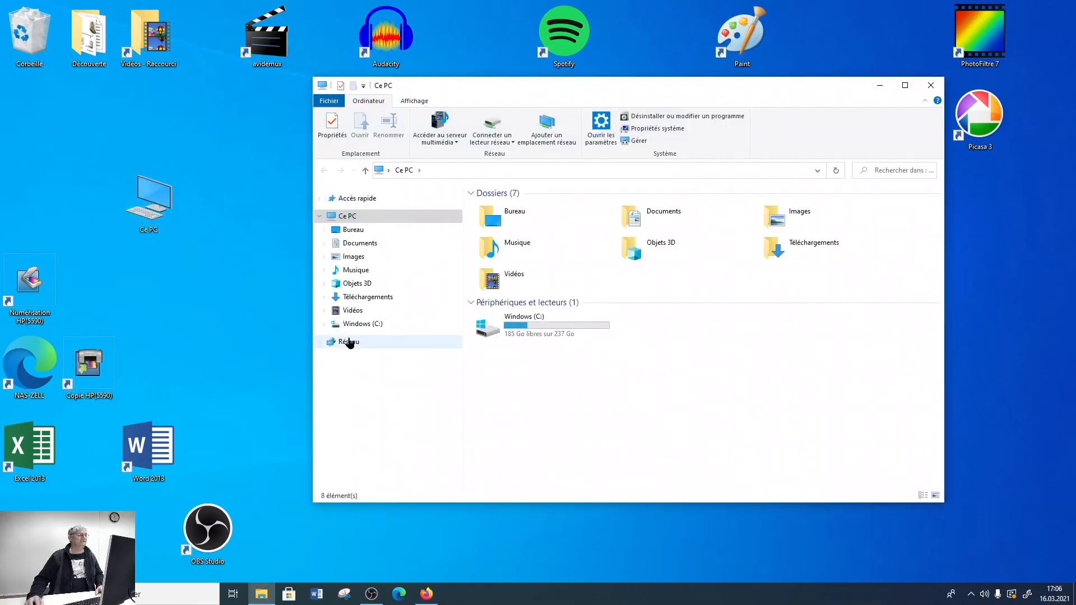
left_click(359, 245)
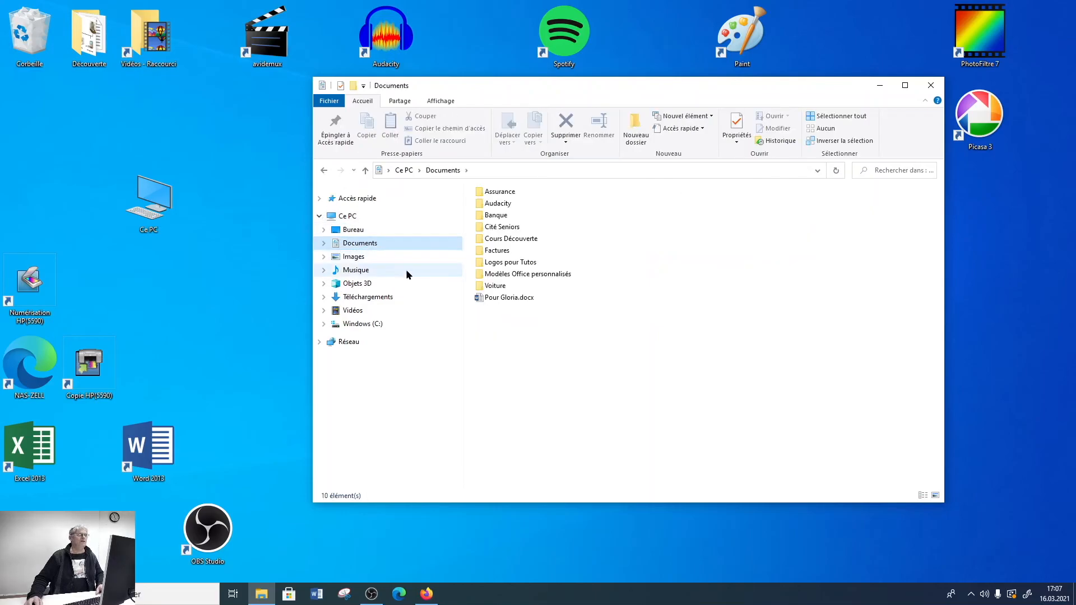
double_click(497, 218)
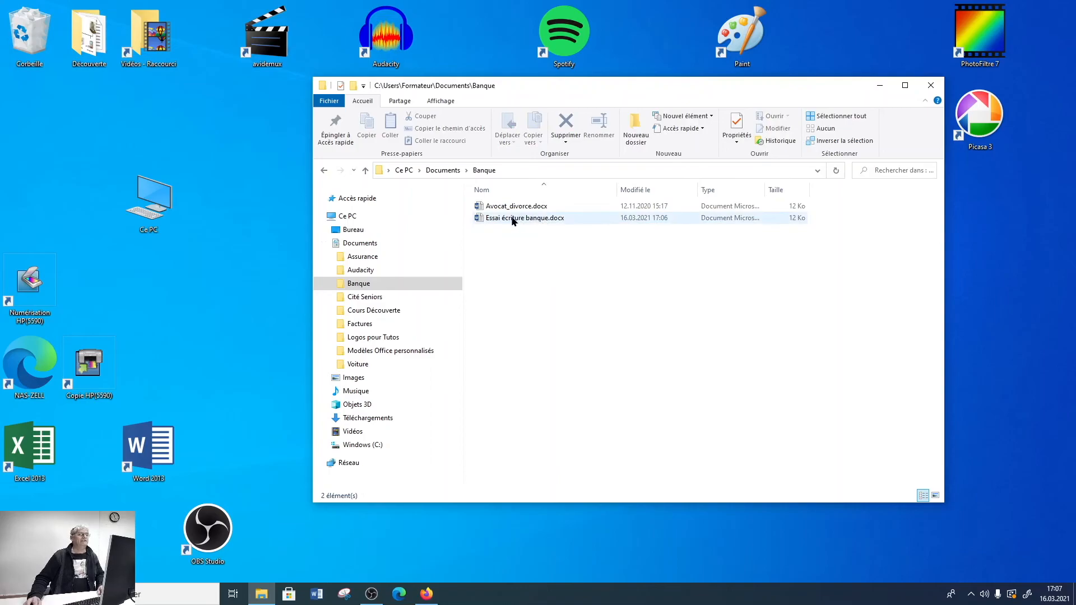
mouse_move(496, 219)
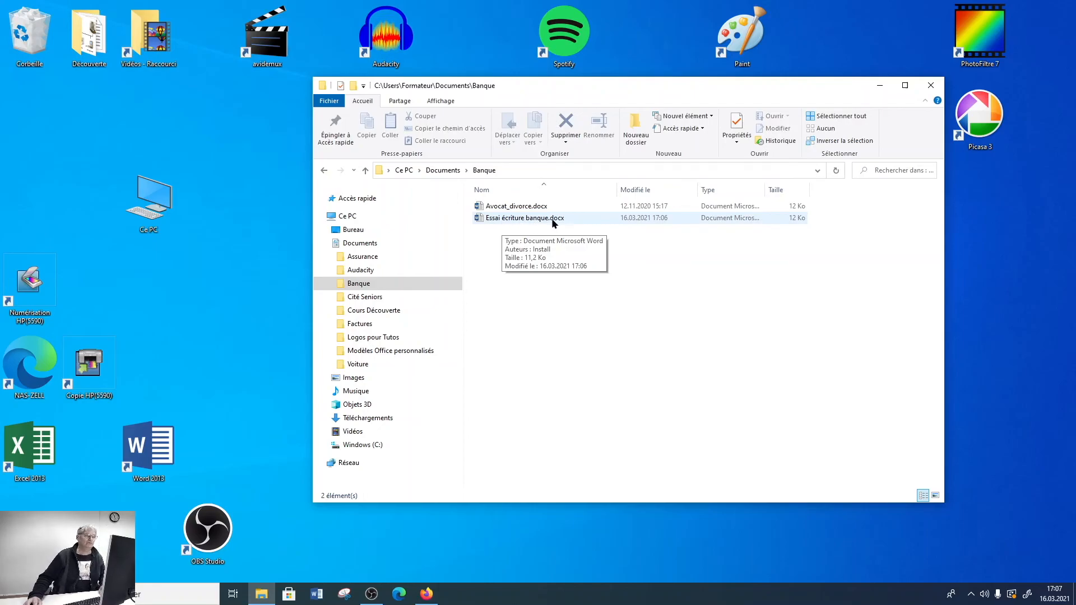
left_click(928, 85)
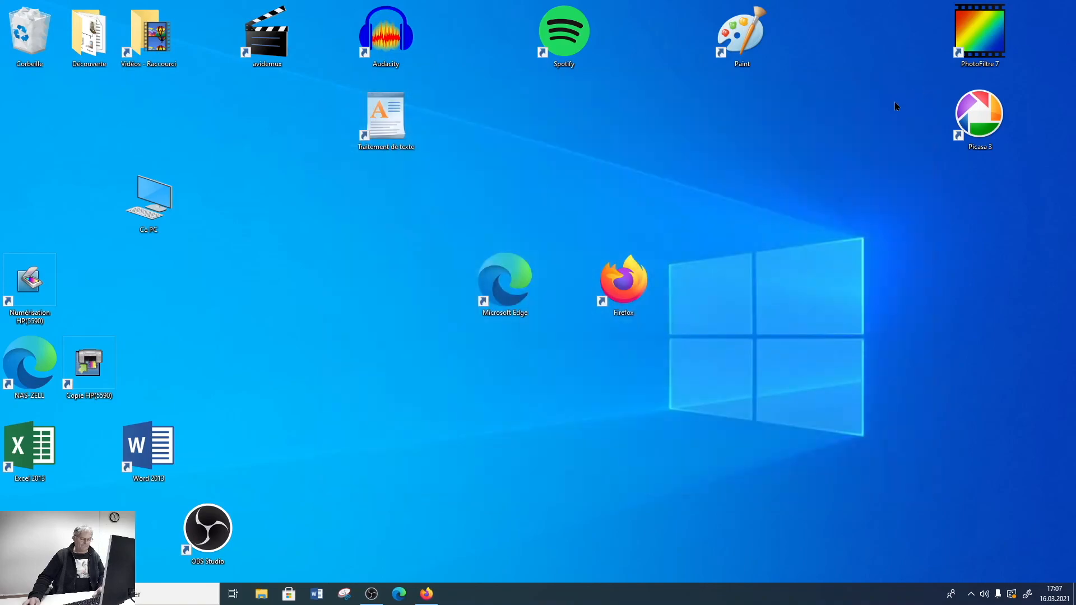